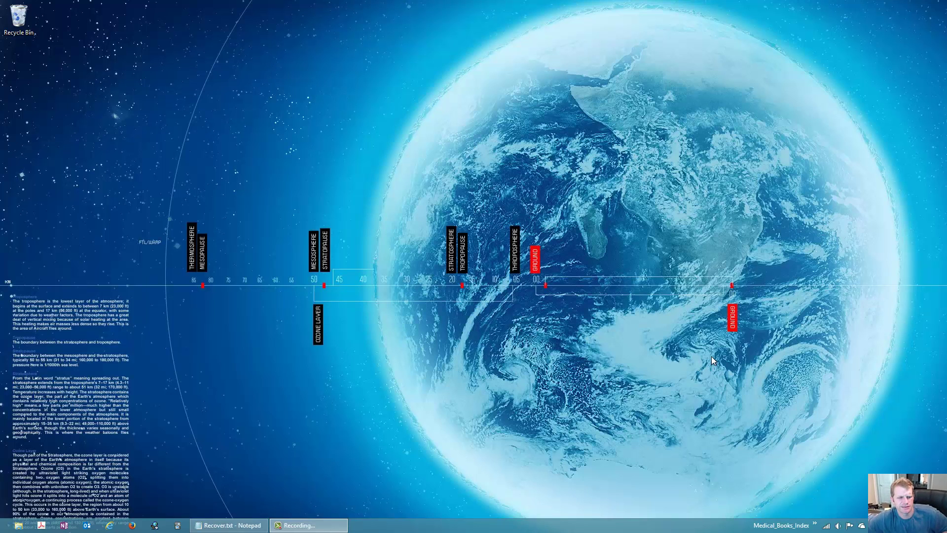
- Restore the Recover.txt report in Notepad and highlight the Text registry count of 1757
mouse_move(248, 525)
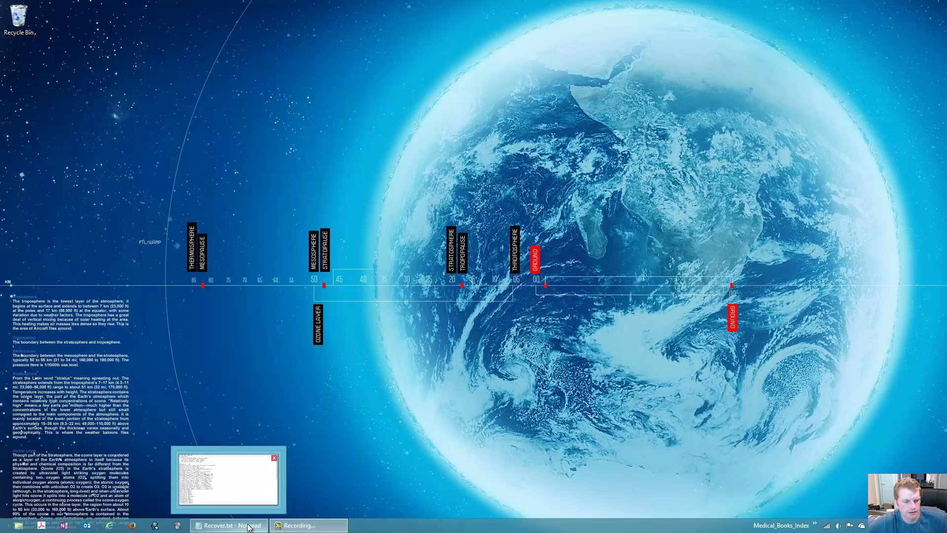
right_click(247, 526)
click(229, 525)
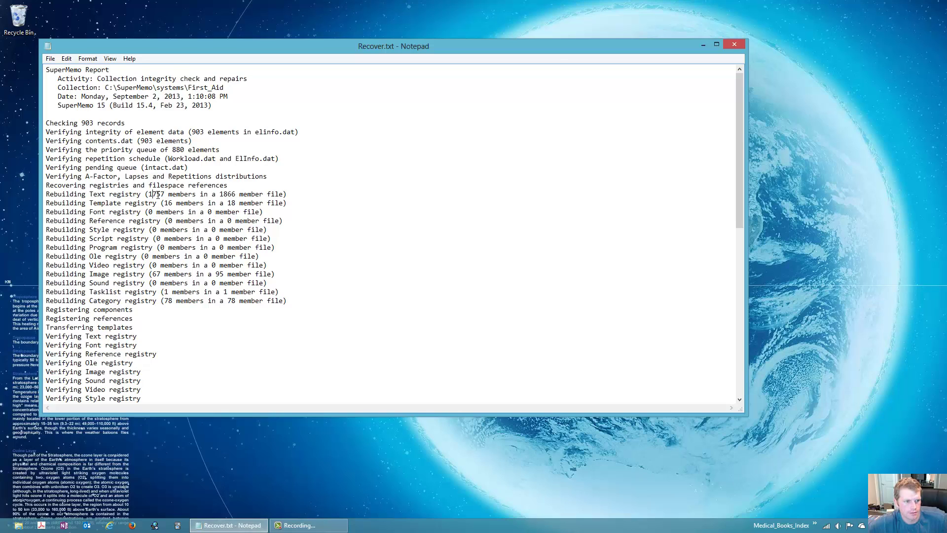
drag(149, 193, 234, 193)
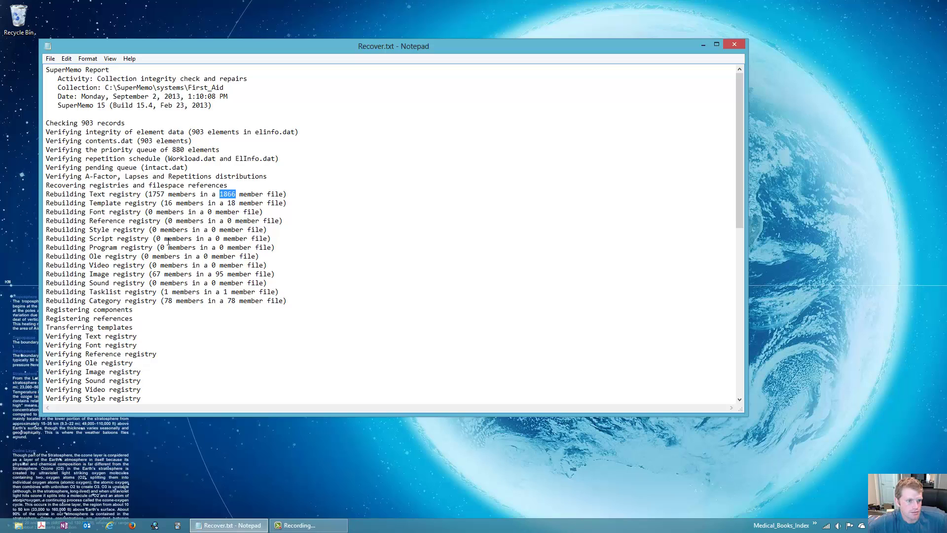
scroll(177, 260, down, 6)
scroll(176, 259, up, 6)
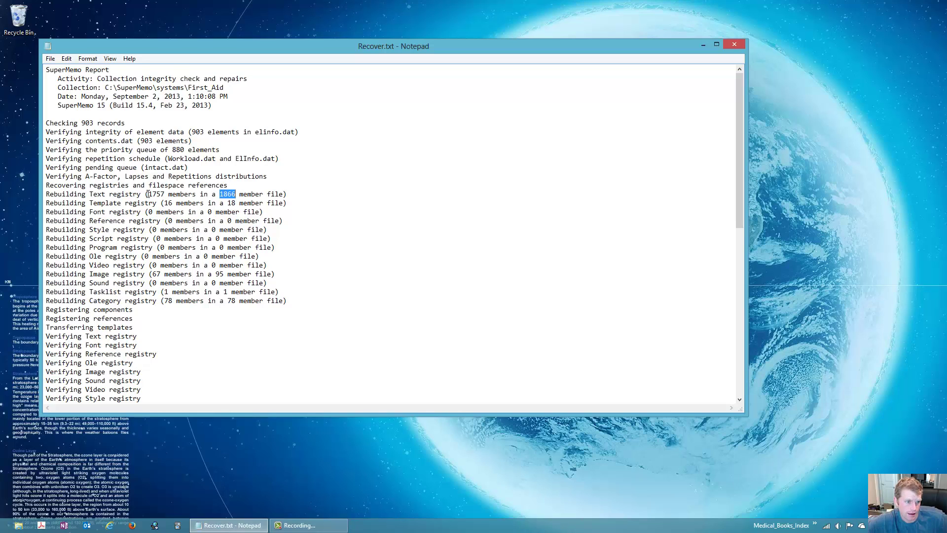
- Highlight the 1757 Text and 78 Category registry counts, then close Recover.txt
drag(152, 194, 165, 193)
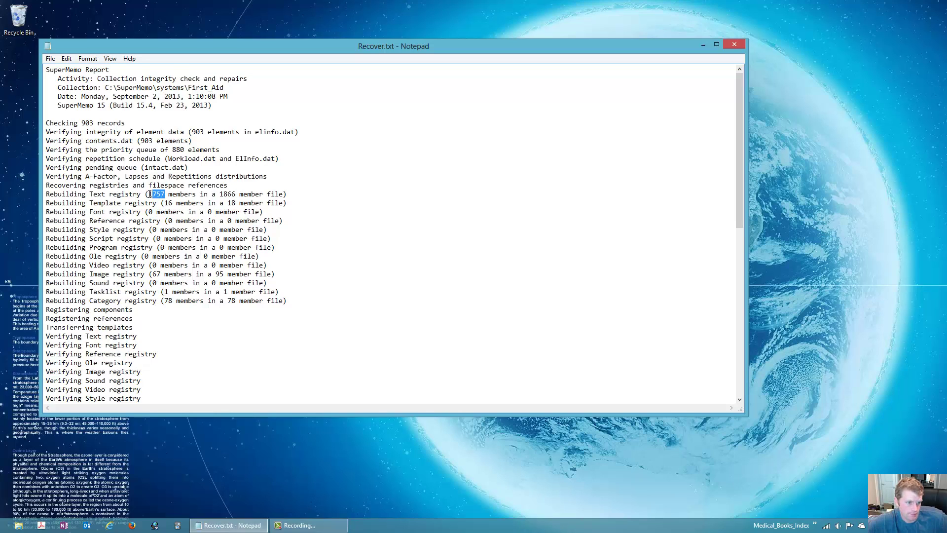
double_click(150, 194)
click(189, 199)
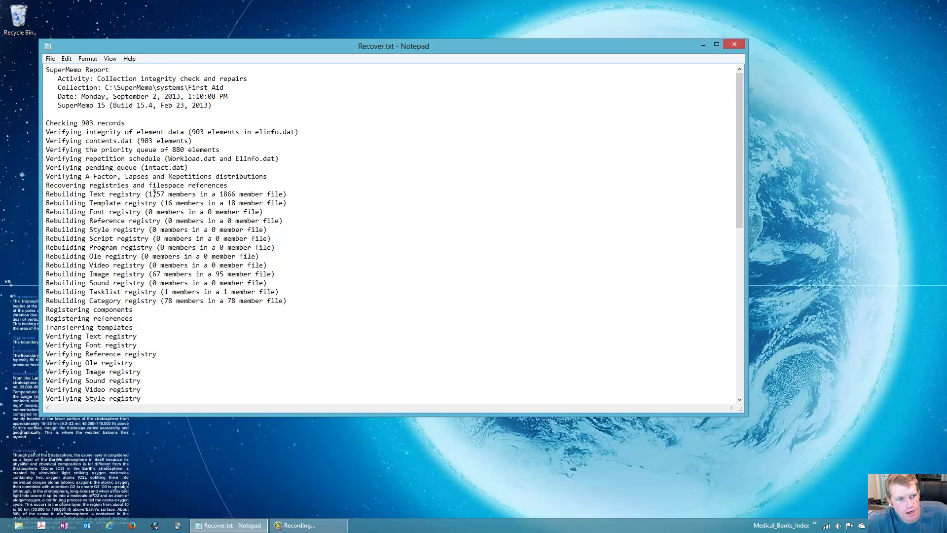
drag(149, 194, 236, 194)
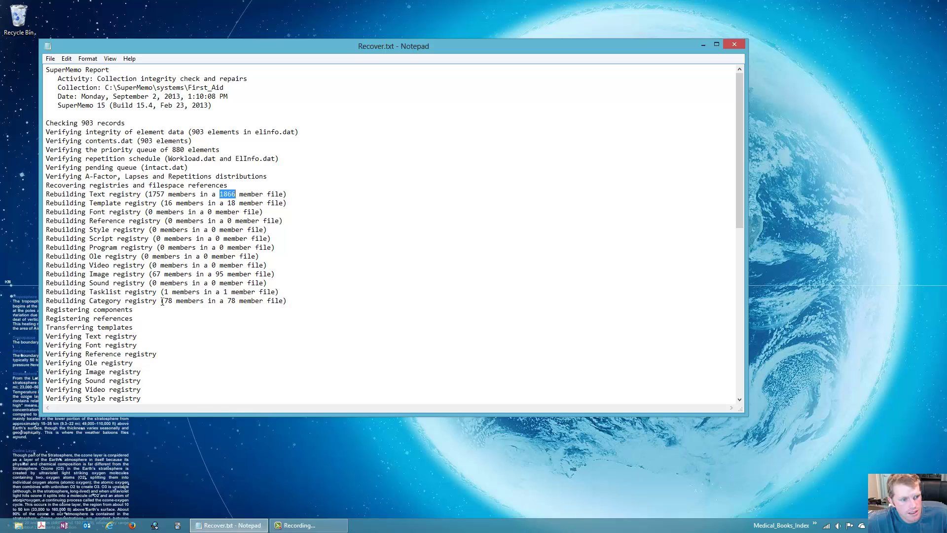
drag(165, 301, 172, 302)
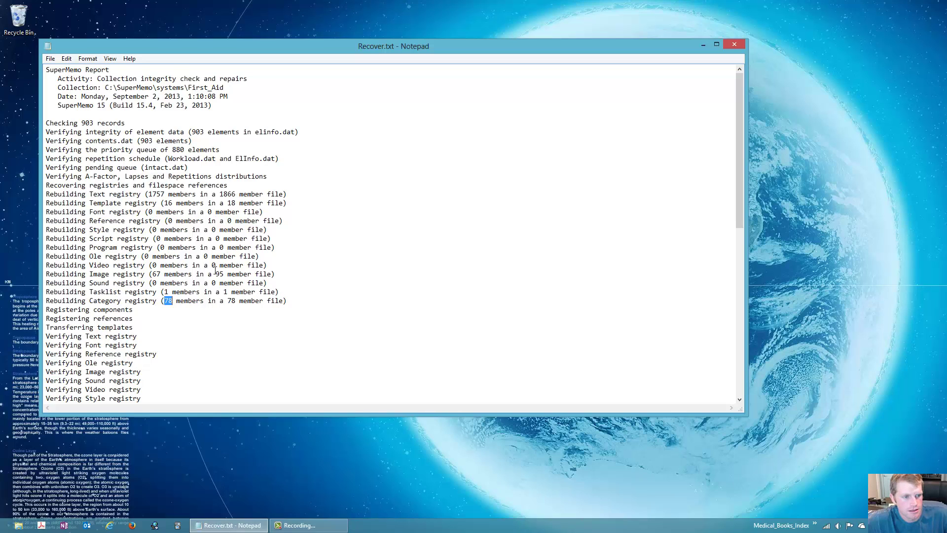
click(162, 282)
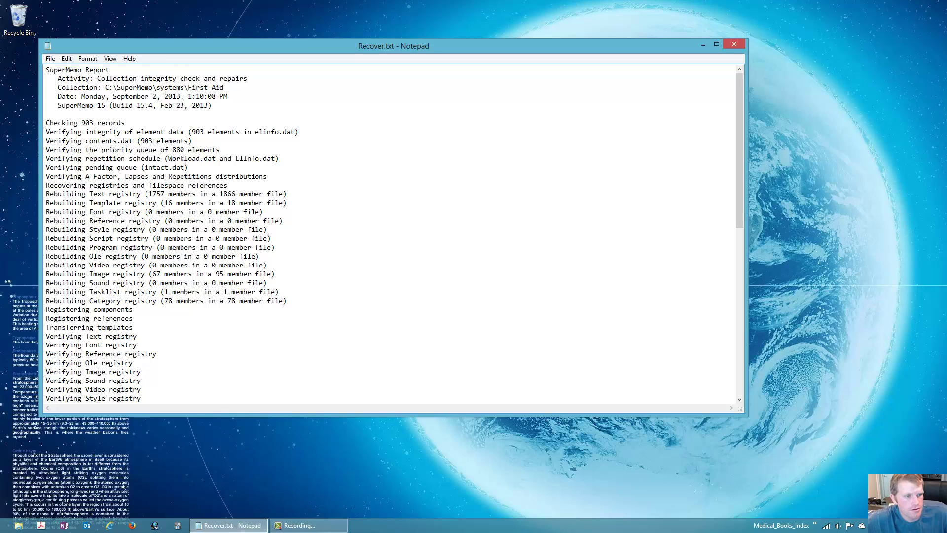
scroll(194, 273, down, 10)
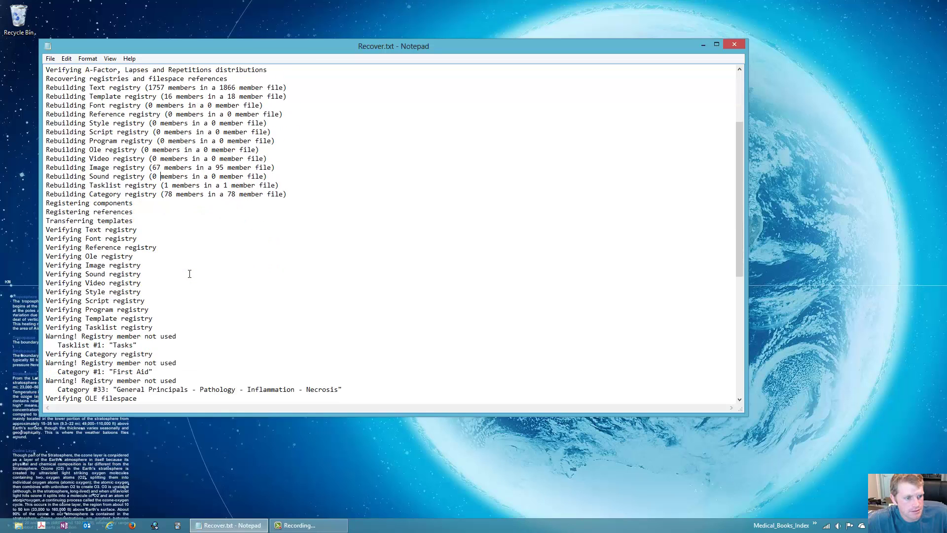
click(734, 45)
- Open File Explorer and browse Files > systems > First_Aid > elements
click(19, 525)
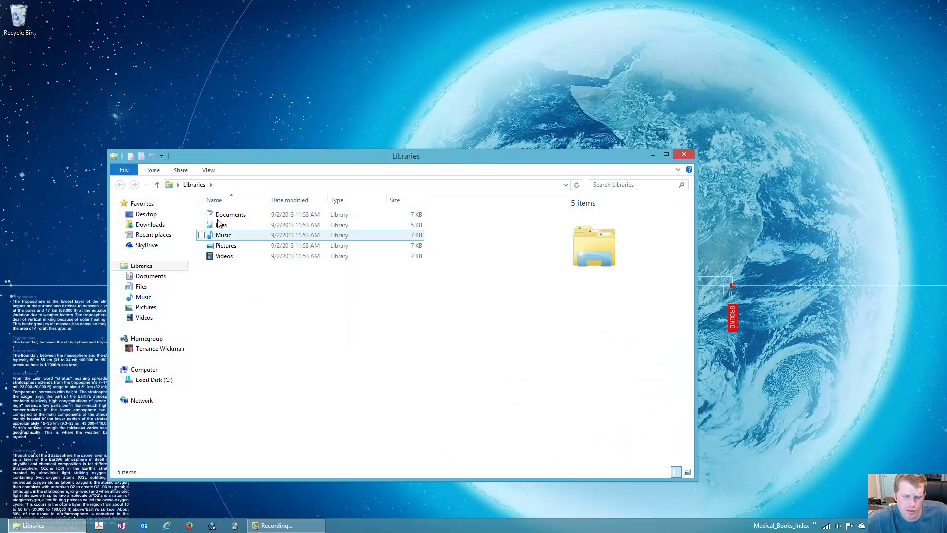
click(142, 287)
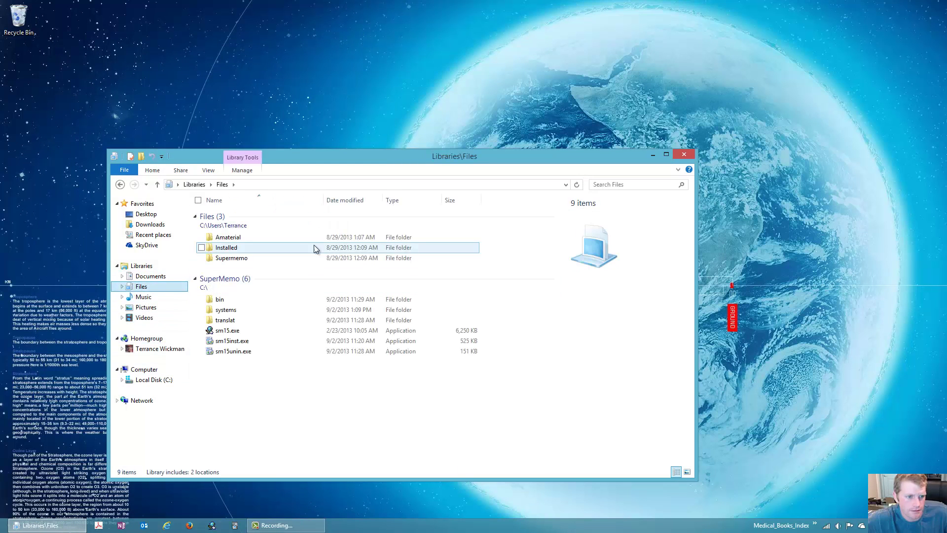
double_click(237, 312)
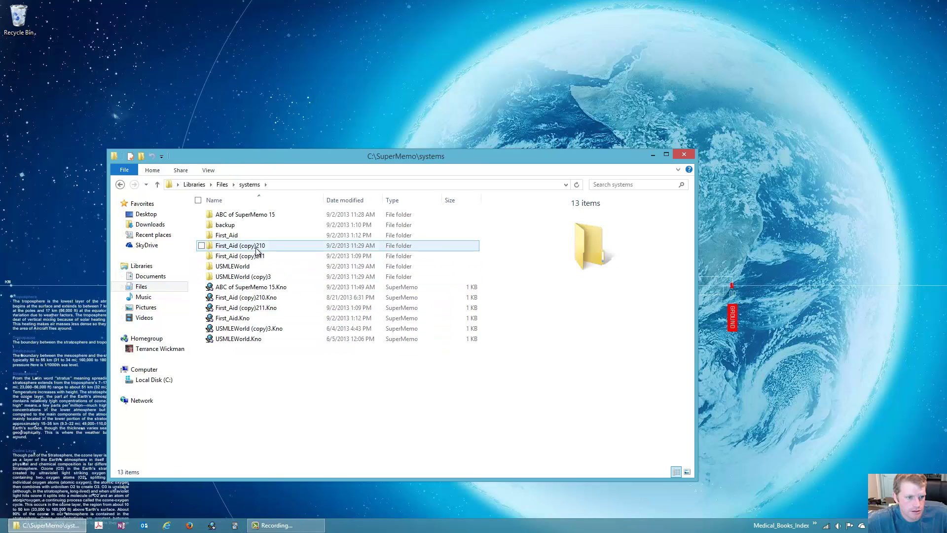
double_click(244, 236)
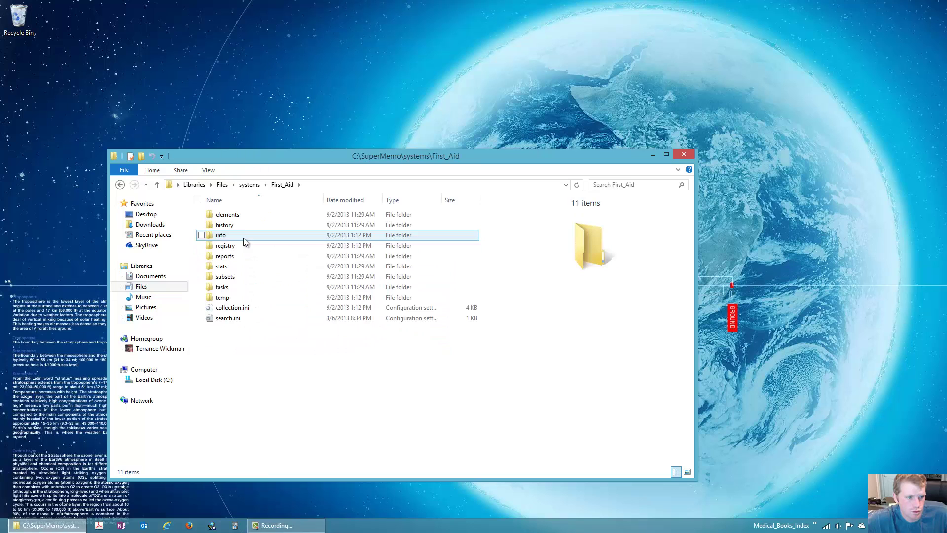
double_click(239, 217)
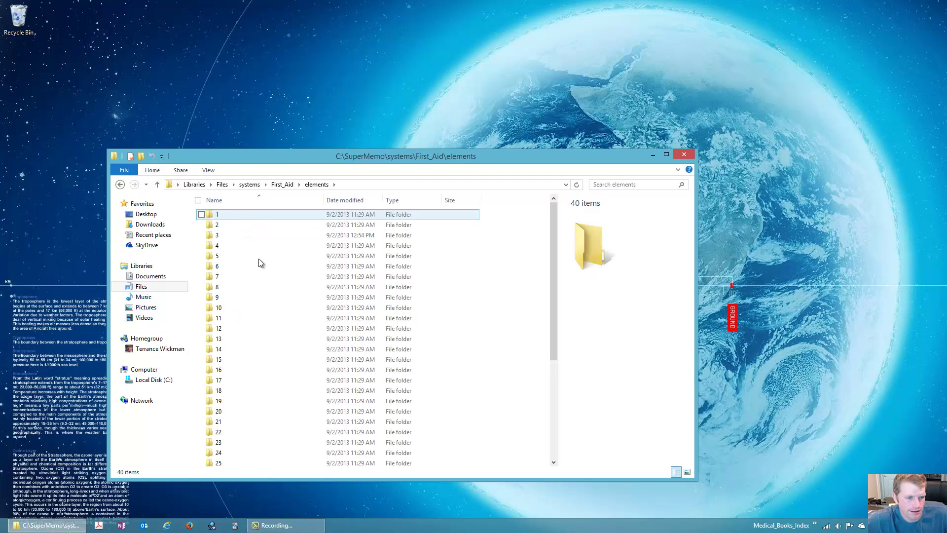
- Look inside element folders 1, 8 and 13, then go back up to First_Aid
scroll(259, 259, down, 5)
scroll(259, 260, up, 5)
double_click(250, 215)
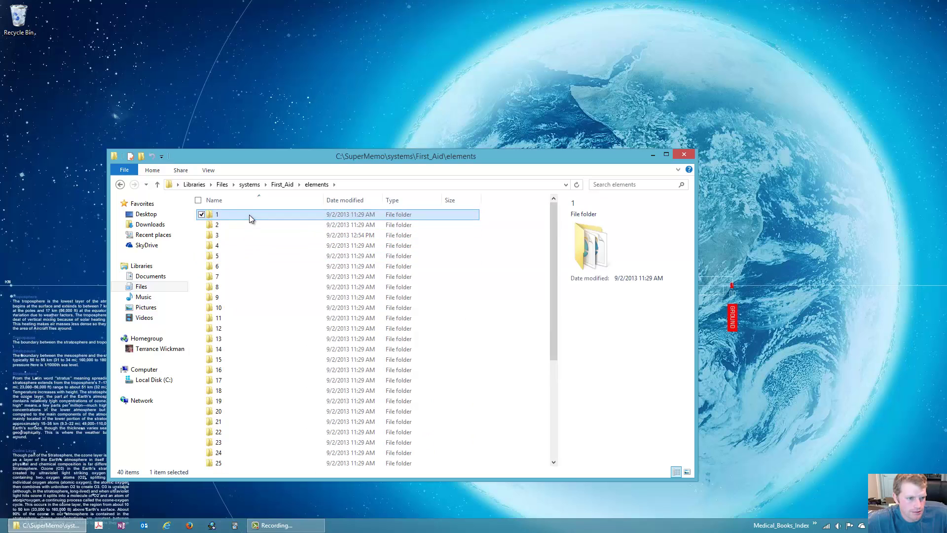
double_click(248, 216)
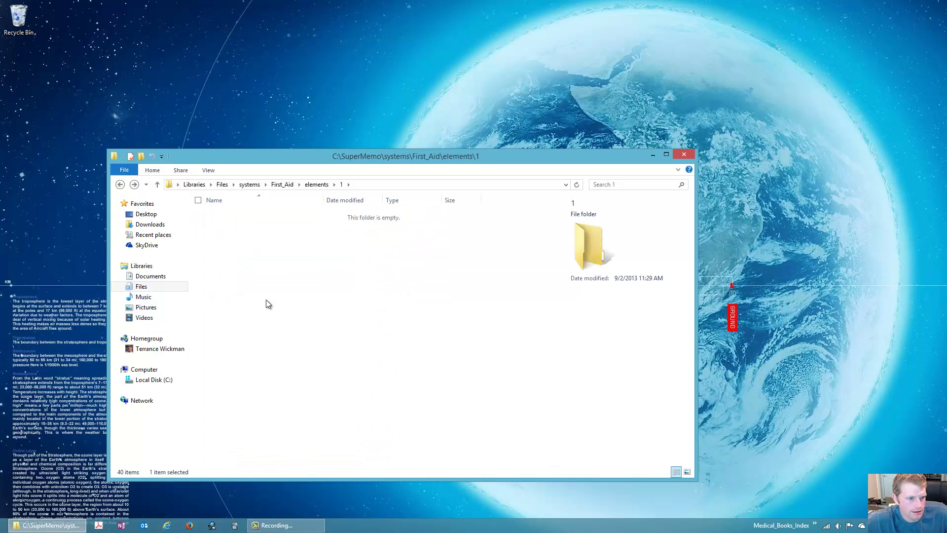
key(BackSpace)
double_click(246, 283)
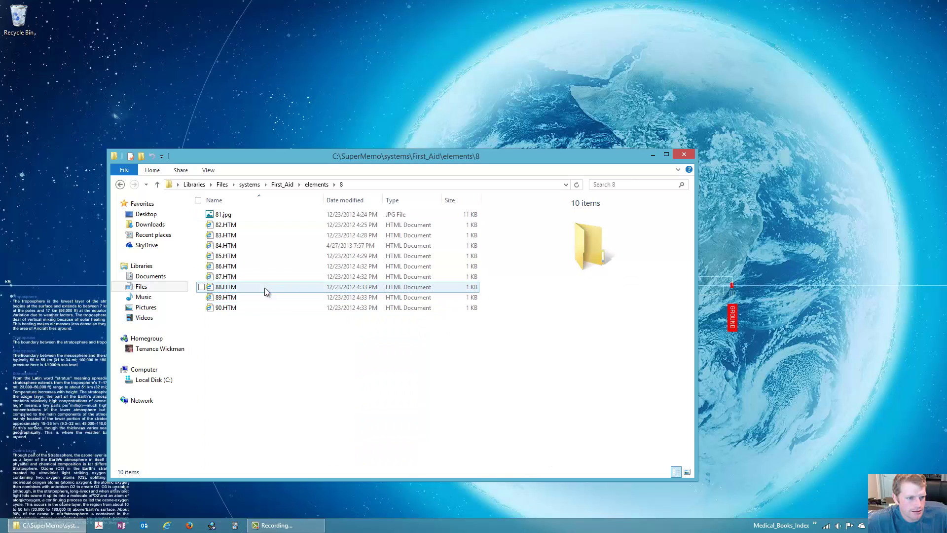
key(BackSpace)
double_click(279, 340)
key(BackSpace)
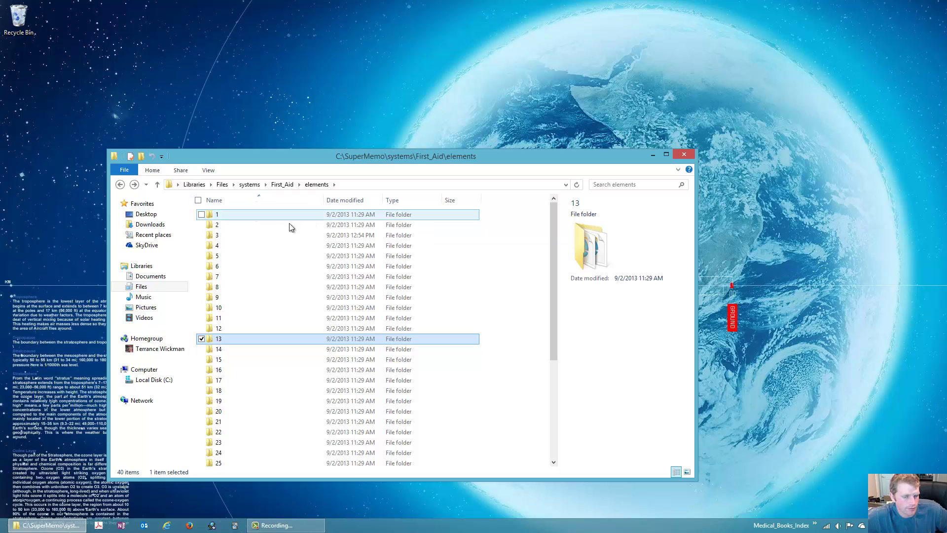
key(BackSpace)
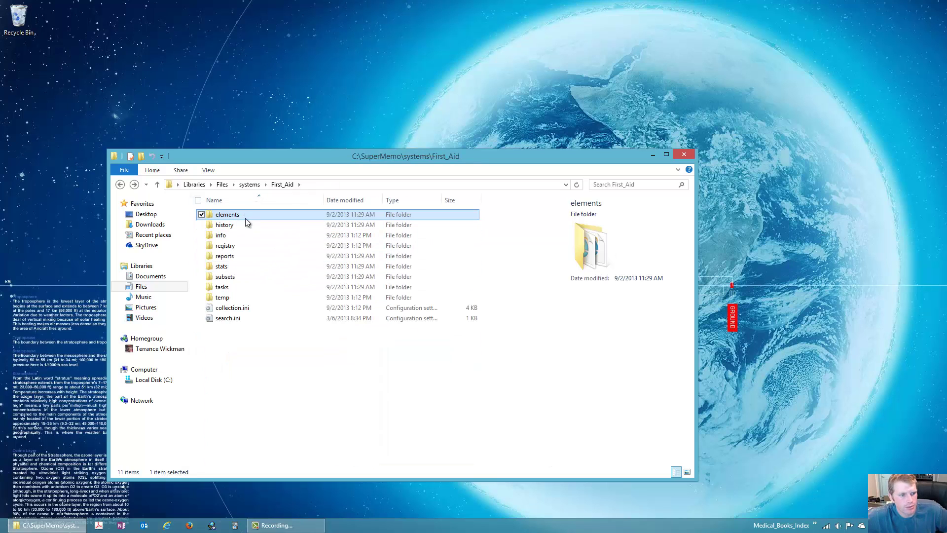
- Reopen elements, then inspect the registry folder and return to First_Aid
double_click(244, 217)
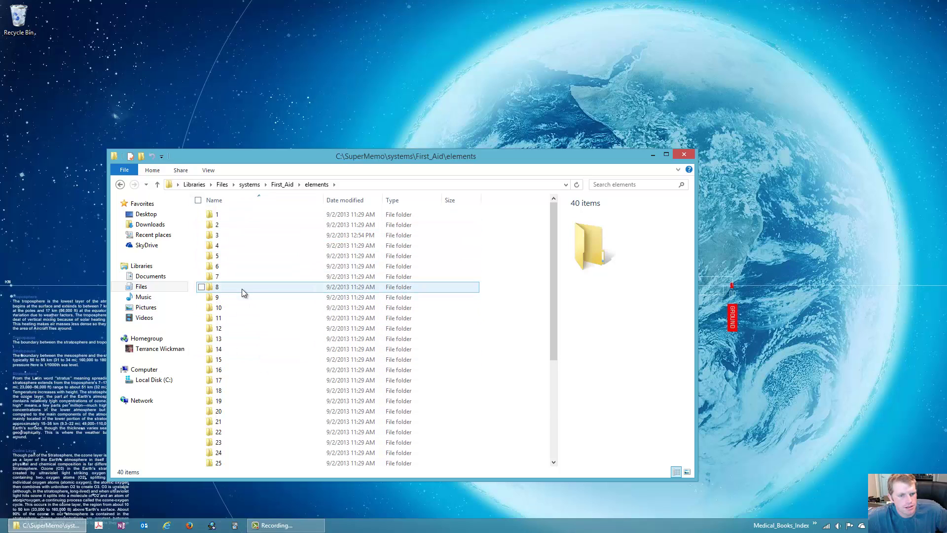
scroll(242, 291, down, 5)
scroll(241, 291, up, 5)
key(BackSpace)
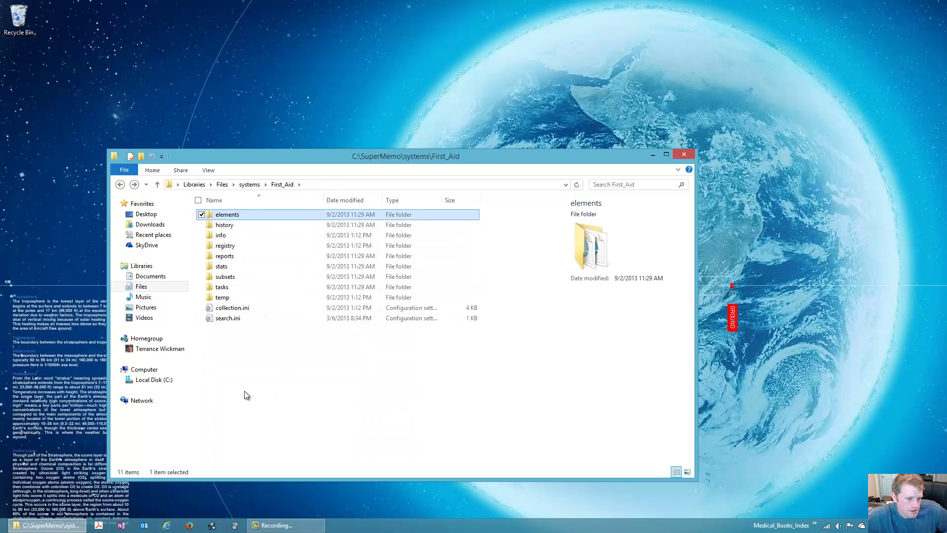
double_click(225, 246)
key(BackSpace)
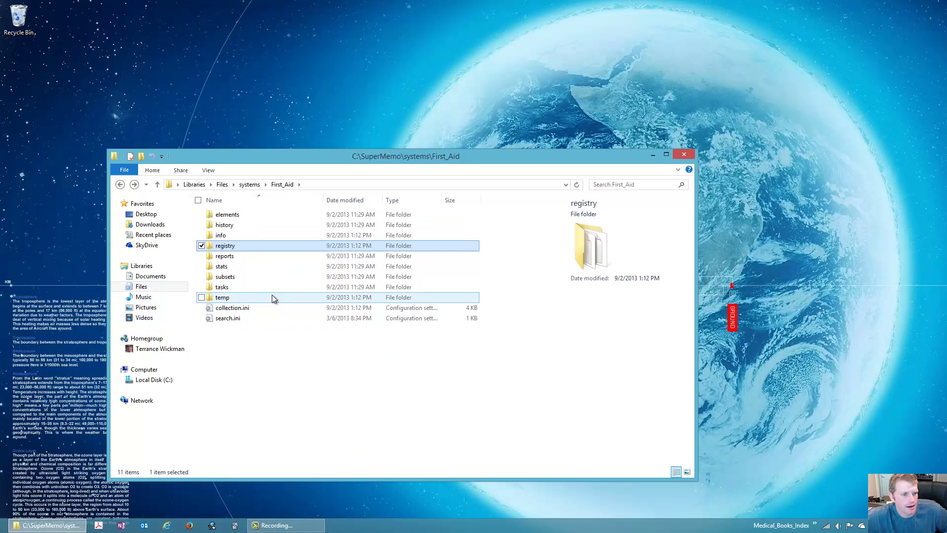
- Browse element folders 4 and 1\1, then minimize the Explorer window
double_click(266, 215)
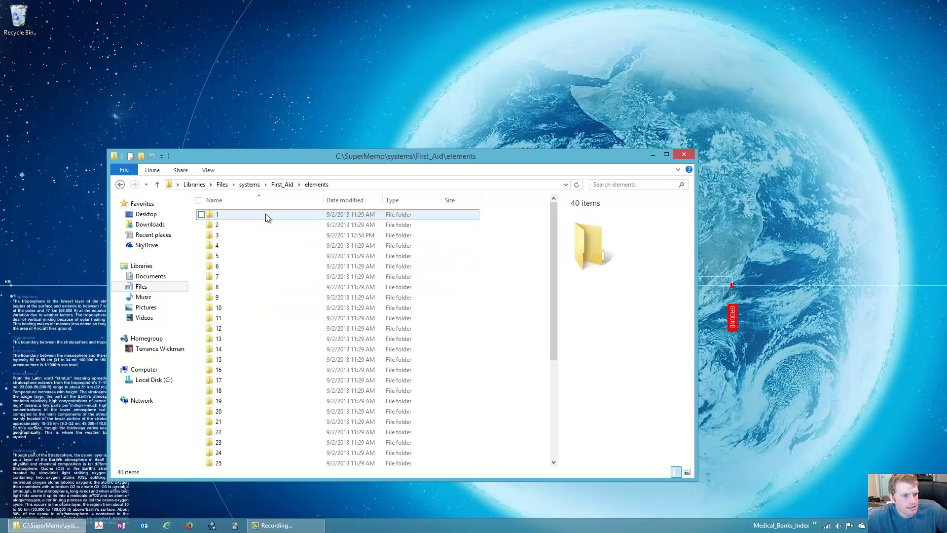
click(289, 286)
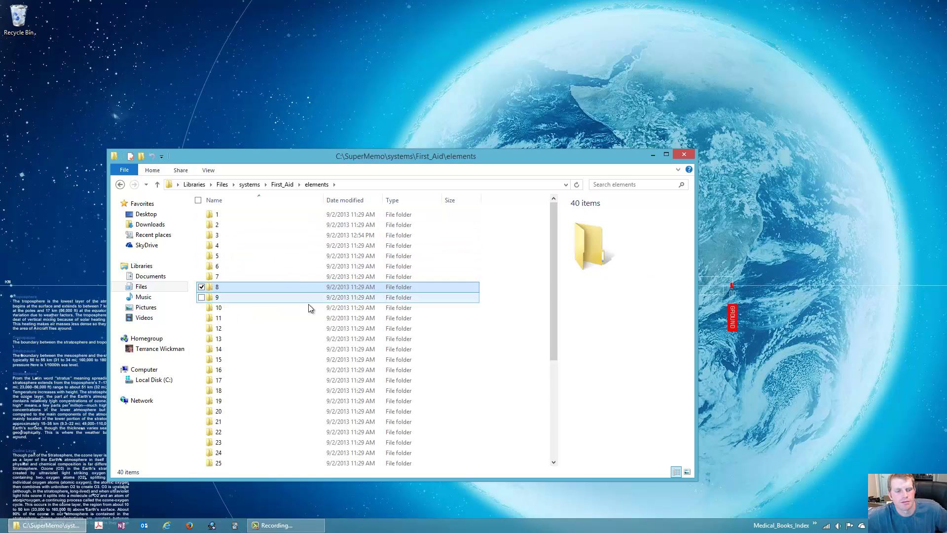
scroll(311, 307, down, 4)
scroll(306, 306, up, 4)
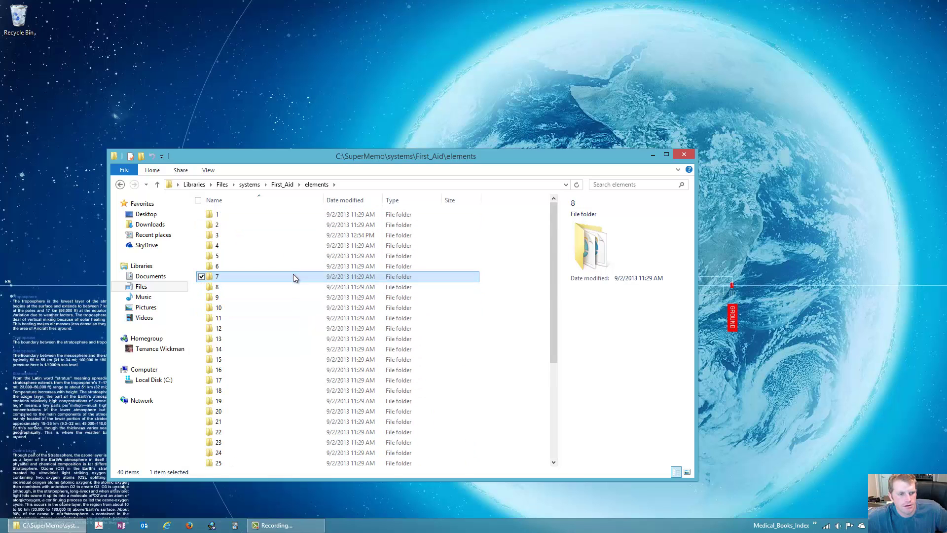
click(290, 245)
double_click(289, 245)
key(BackSpace)
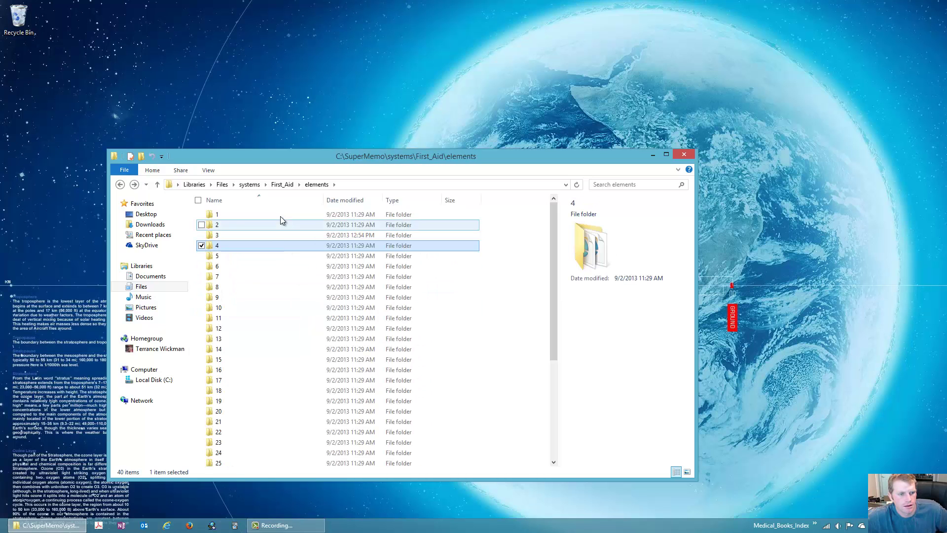
click(278, 214)
double_click(278, 214)
double_click(265, 214)
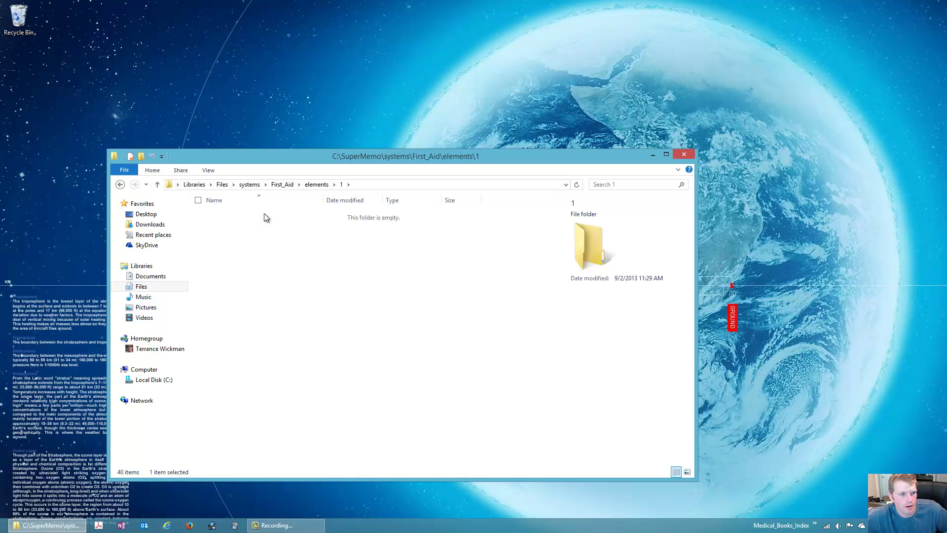
click(41, 525)
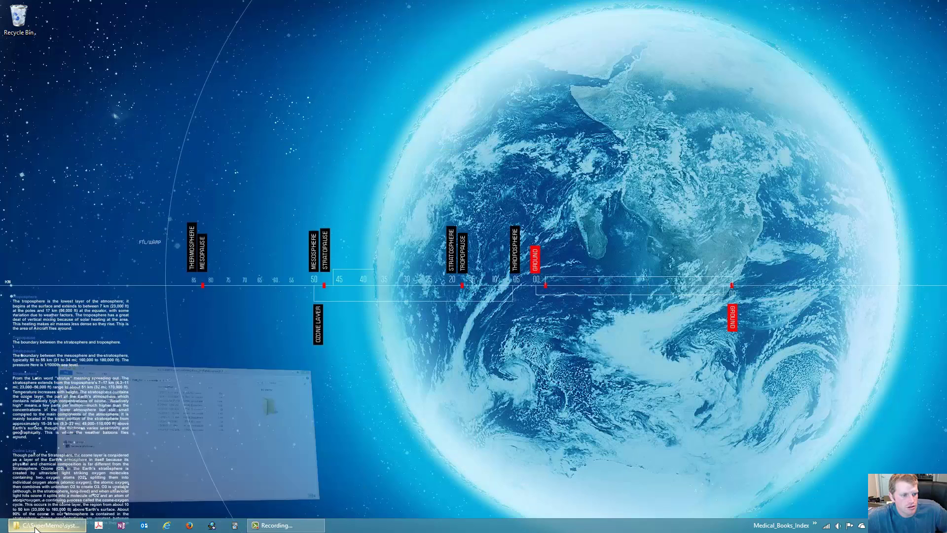
- Restore File Explorer and open the Windows folder on drive C
click(41, 526)
click(149, 379)
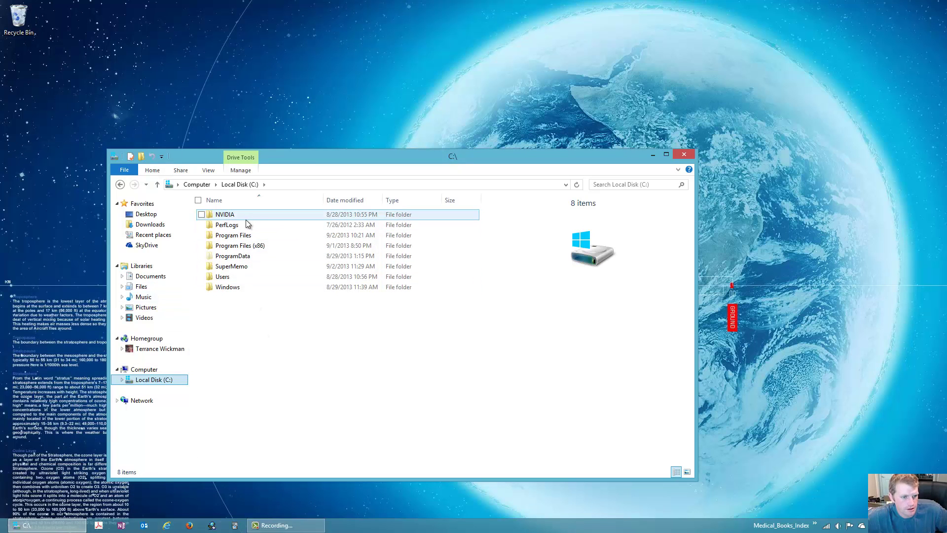
double_click(224, 287)
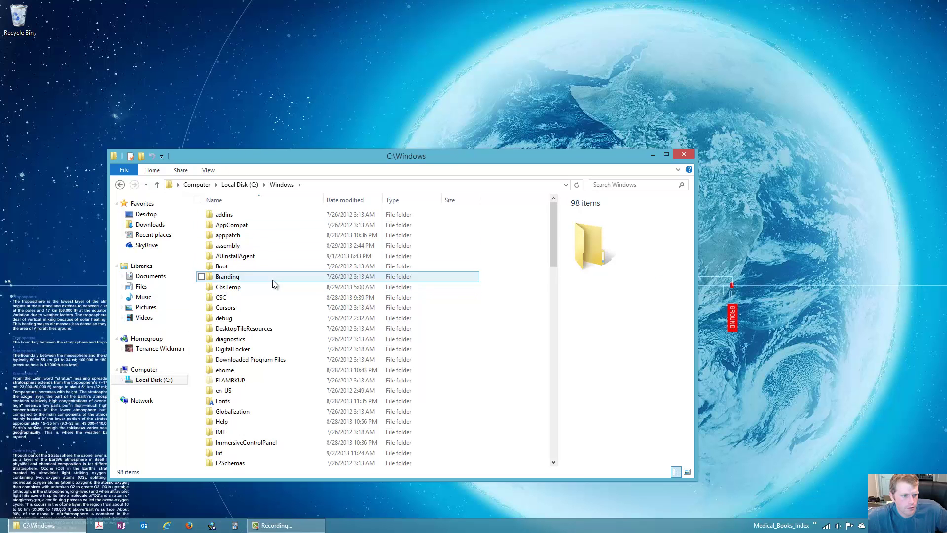
scroll(273, 283, down, 20)
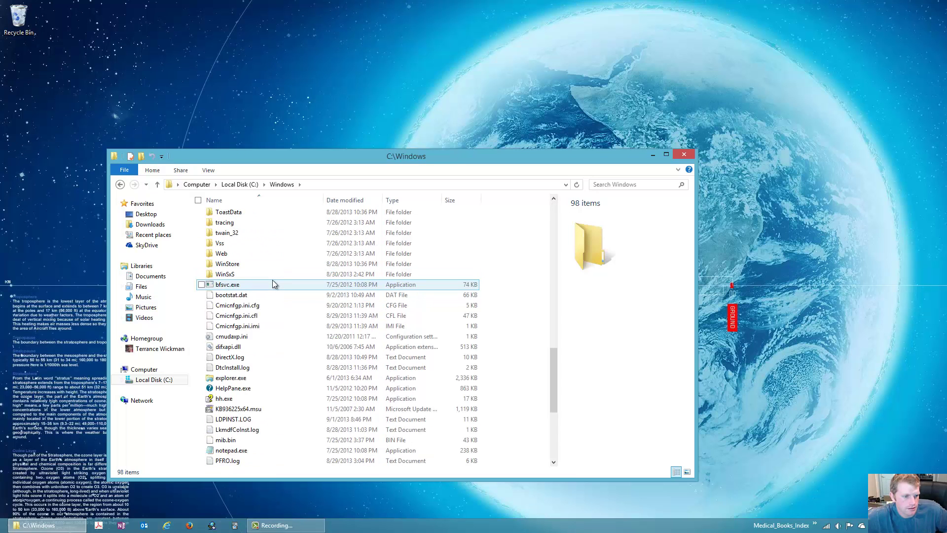
scroll(247, 251, up, 3)
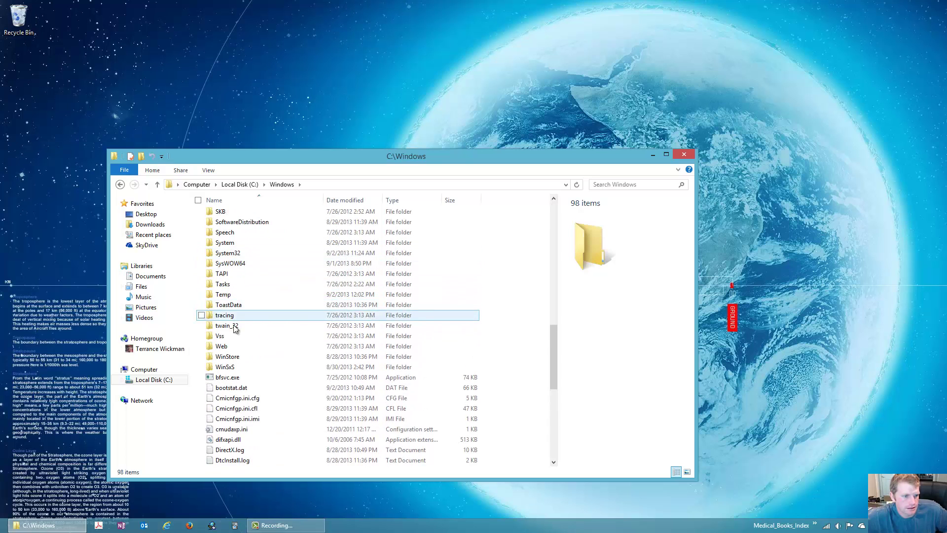
scroll(237, 315, up, 1)
- Open System32 and scroll through its 3,570 items
click(240, 285)
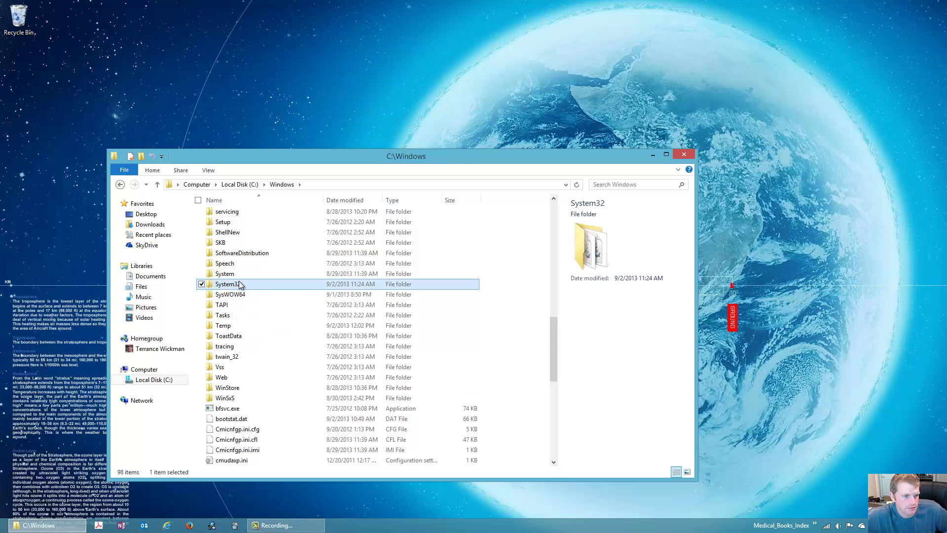
double_click(240, 284)
scroll(259, 286, down, 5)
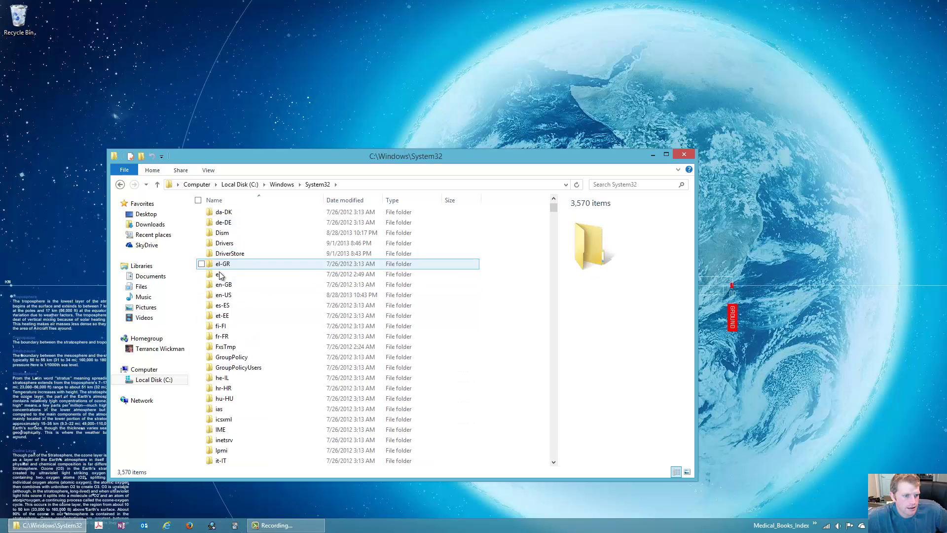
scroll(220, 275, down, 8)
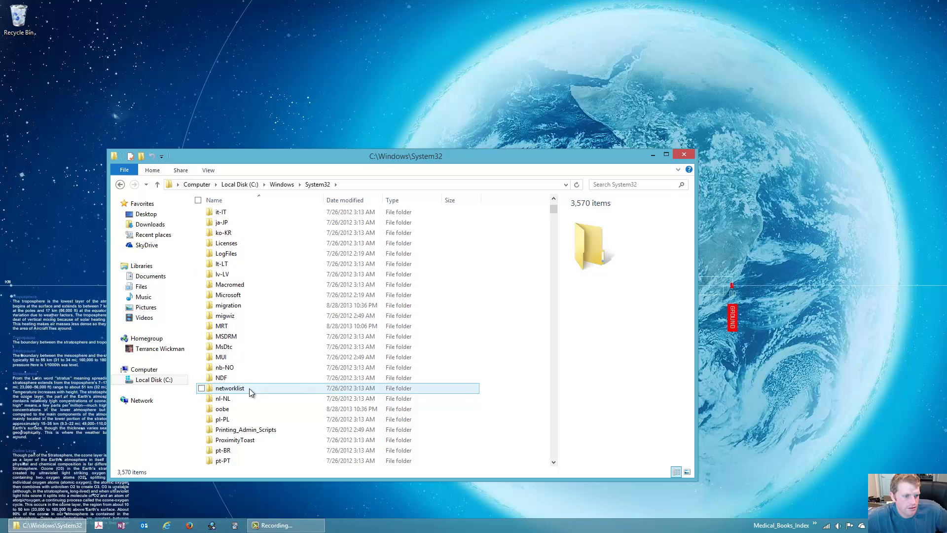
scroll(250, 389, down, 6)
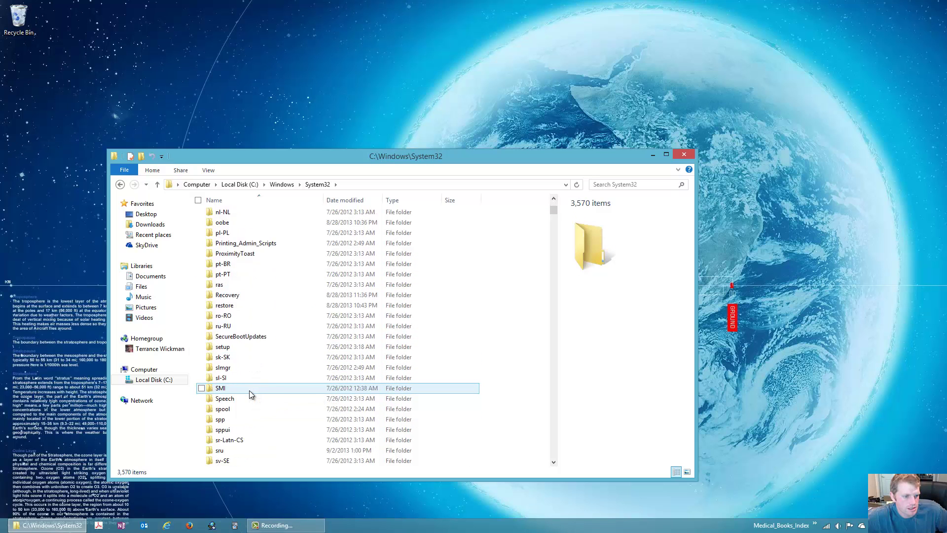
scroll(250, 390, down, 9)
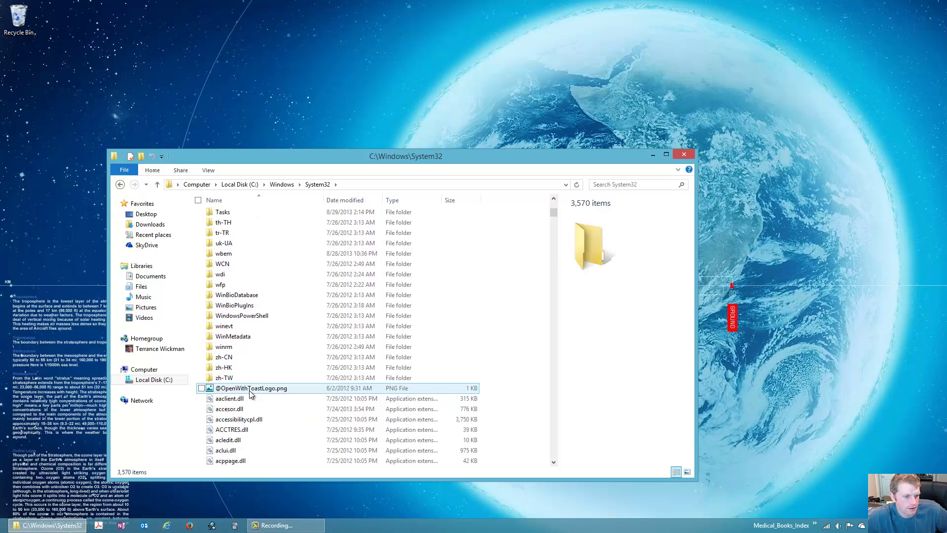
scroll(249, 392, down, 12)
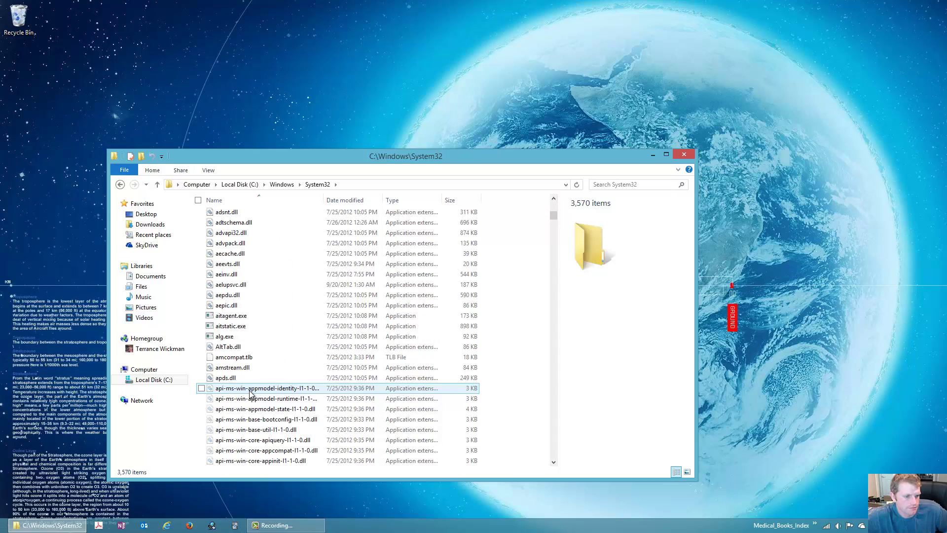
scroll(249, 392, down, 20)
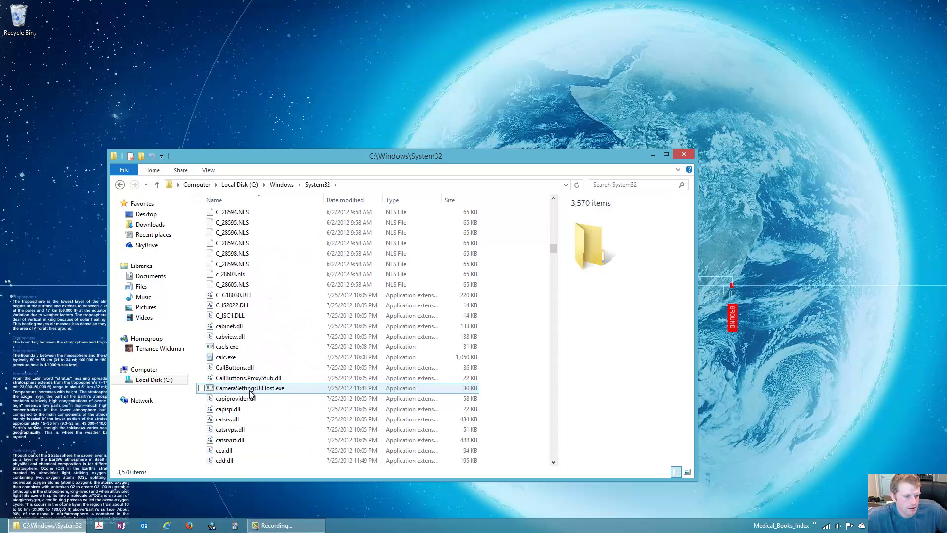
scroll(250, 392, down, 20)
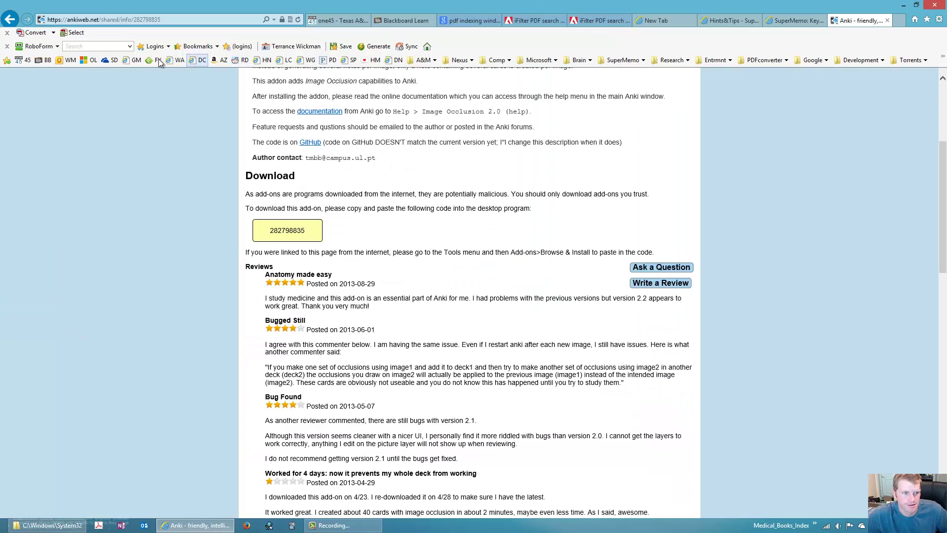
- Search for 'rey kurzweil', accept the 'ray kurzweil' correction, and open the Wikipedia result
click(133, 20)
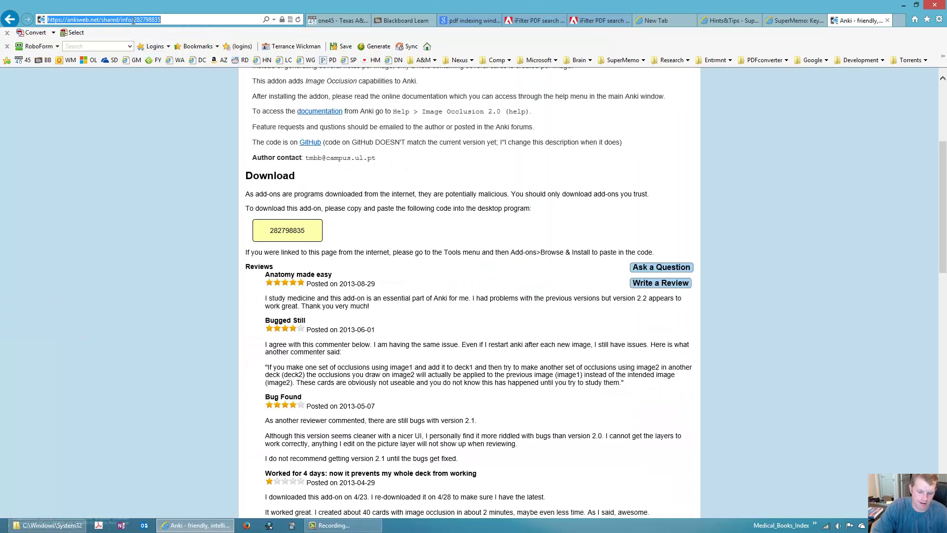
text(age o)
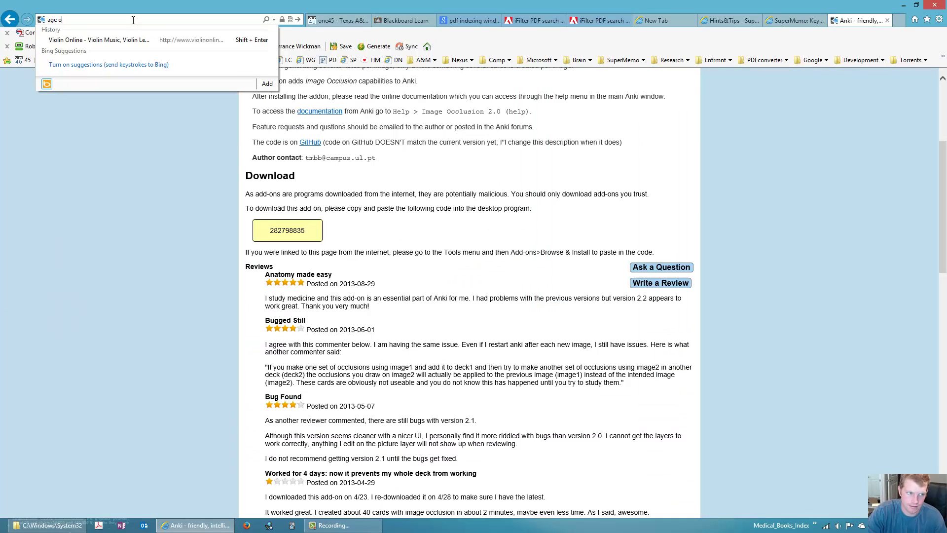
text(f sp)
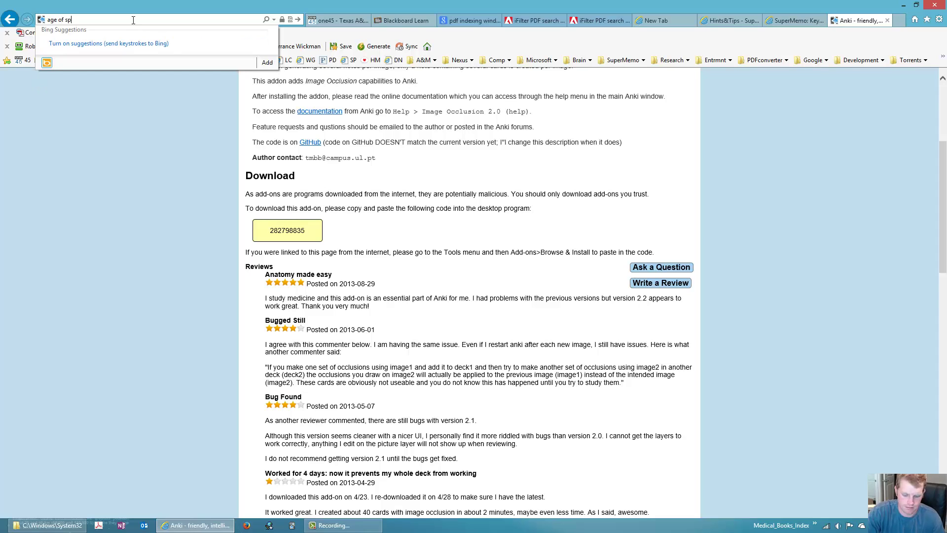
text(iritual)
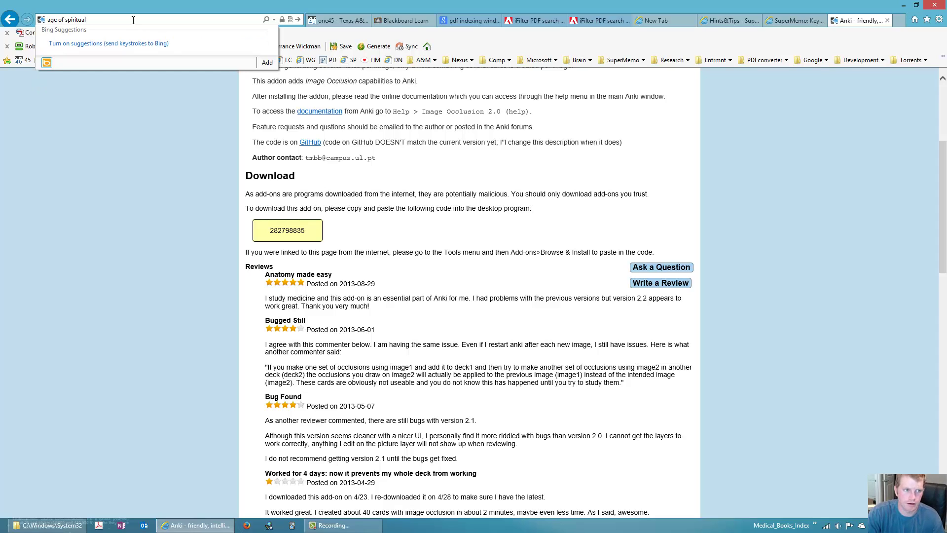
key(BackSpace)
key(BackSpace)
key(BackSpace)
key(BackSpace)
key(BackSpace)
key(BackSpace)
key(BackSpace)
key(BackSpace)
key(BackSpace)
key(BackSpace)
key(BackSpace)
key(BackSpace)
key(BackSpace)
key(BackSpace)
key(BackSpace)
key(BackSpace)
key(BackSpace)
text(rey kur)
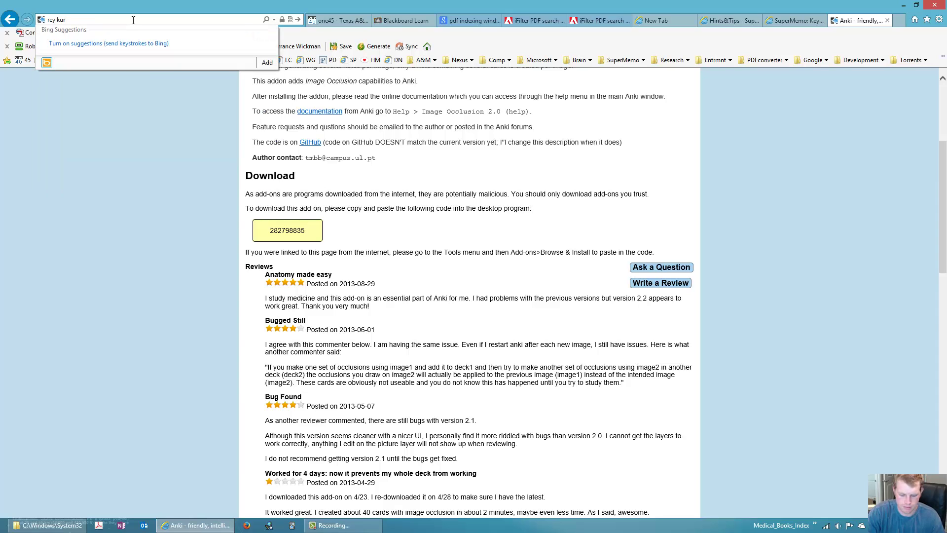
text(zweil)
key(Return)
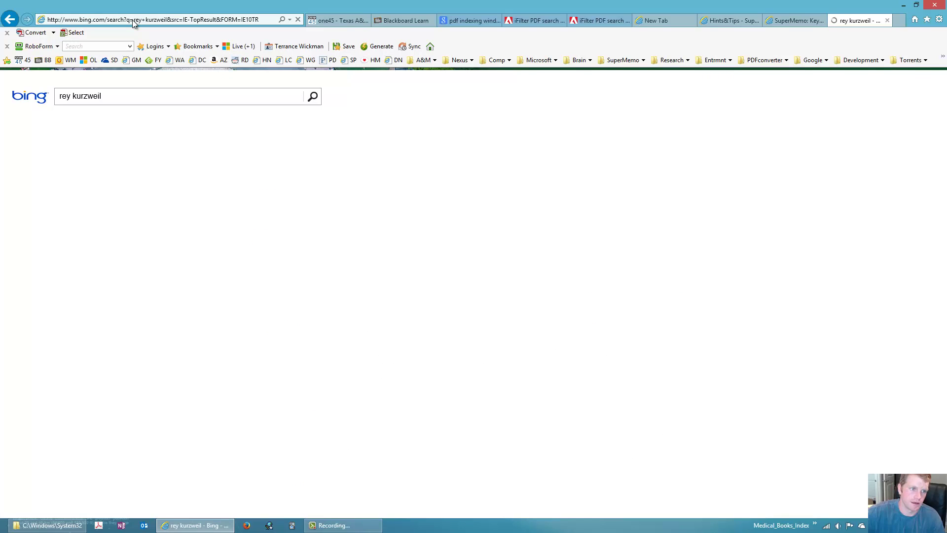
click(156, 135)
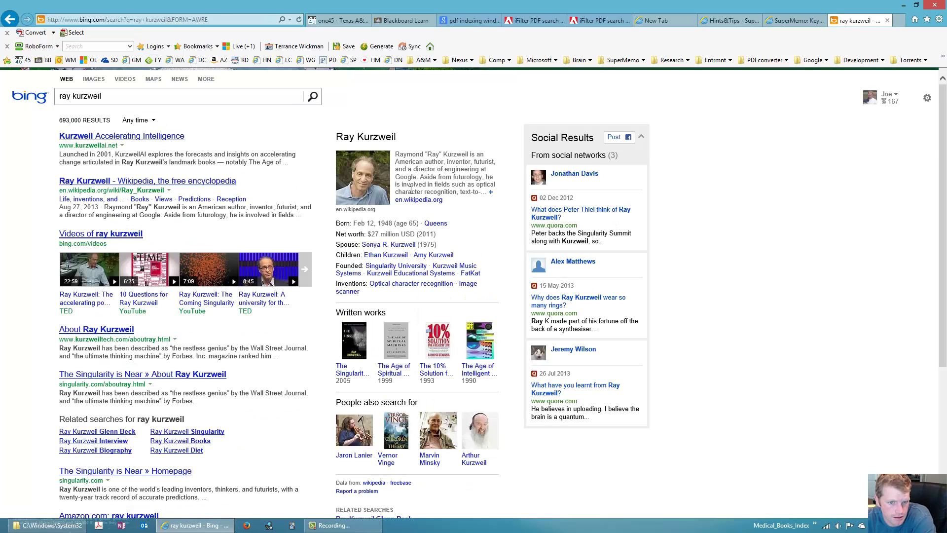
click(149, 181)
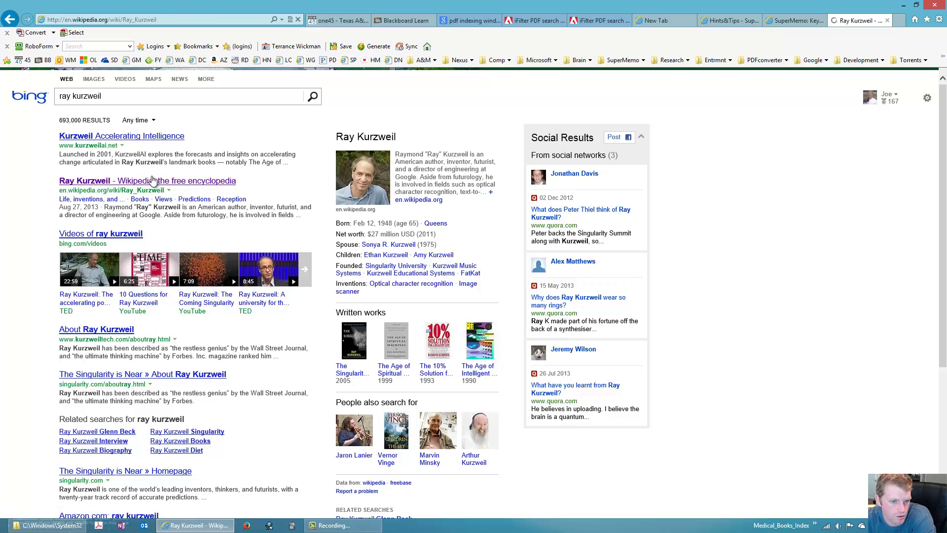
scroll(511, 193, down, 4)
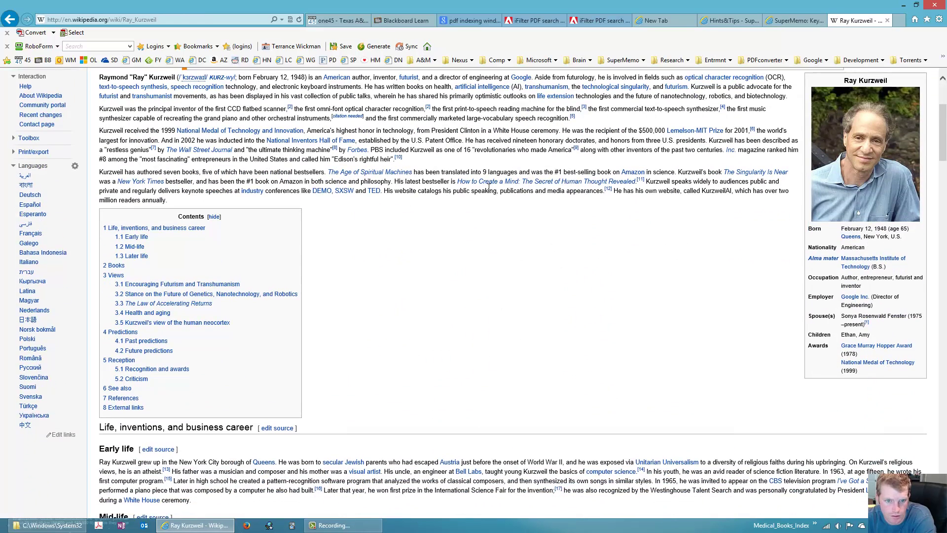
scroll(488, 191, up, 4)
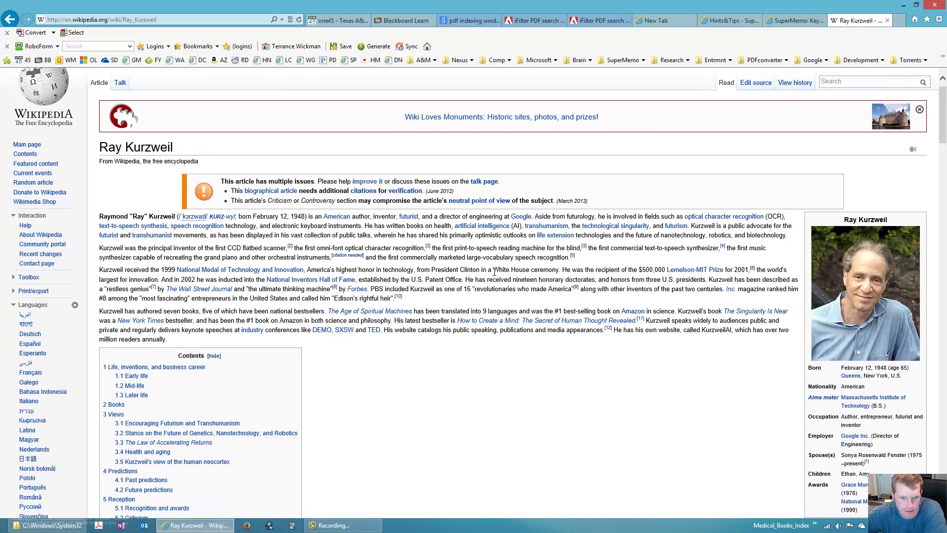
scroll(494, 271, down, 4)
scroll(534, 174, up, 5)
scroll(501, 265, down, 6)
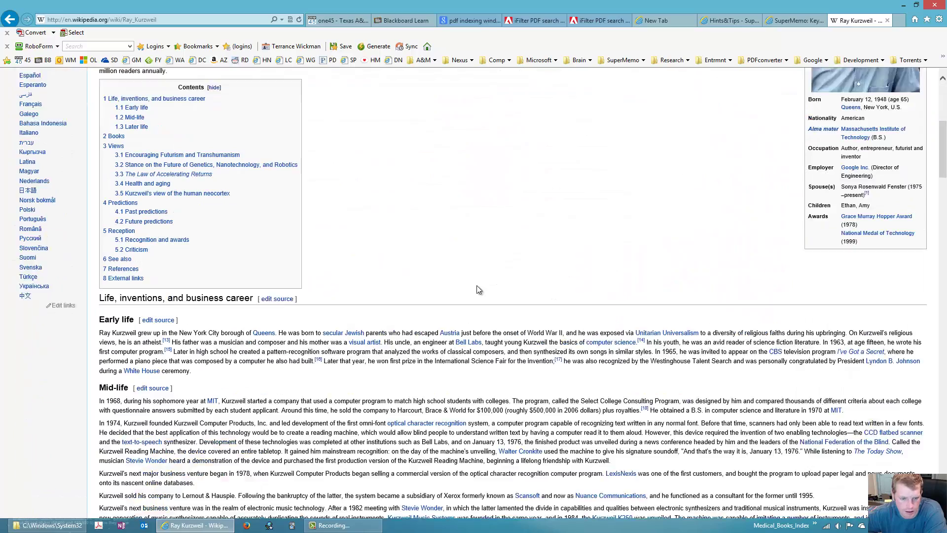
scroll(338, 355, down, 5)
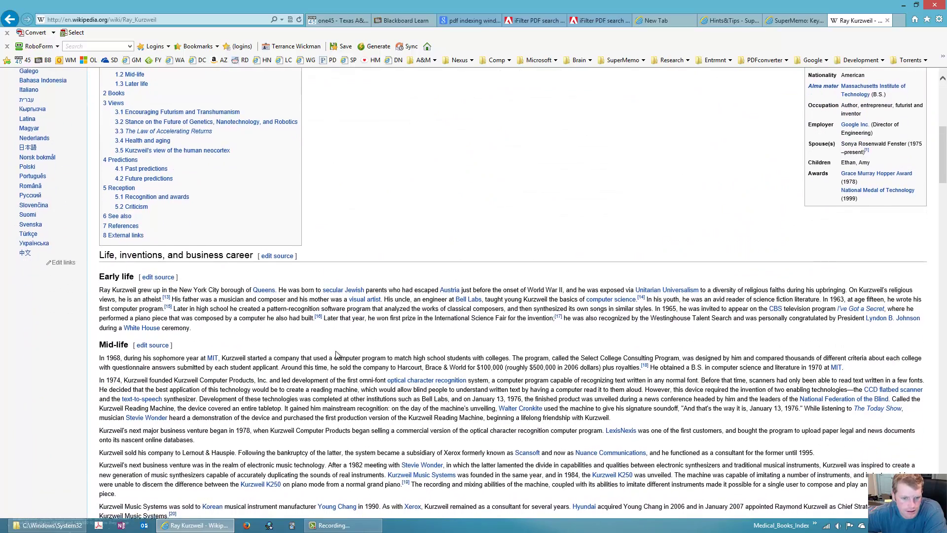
scroll(336, 355, down, 9)
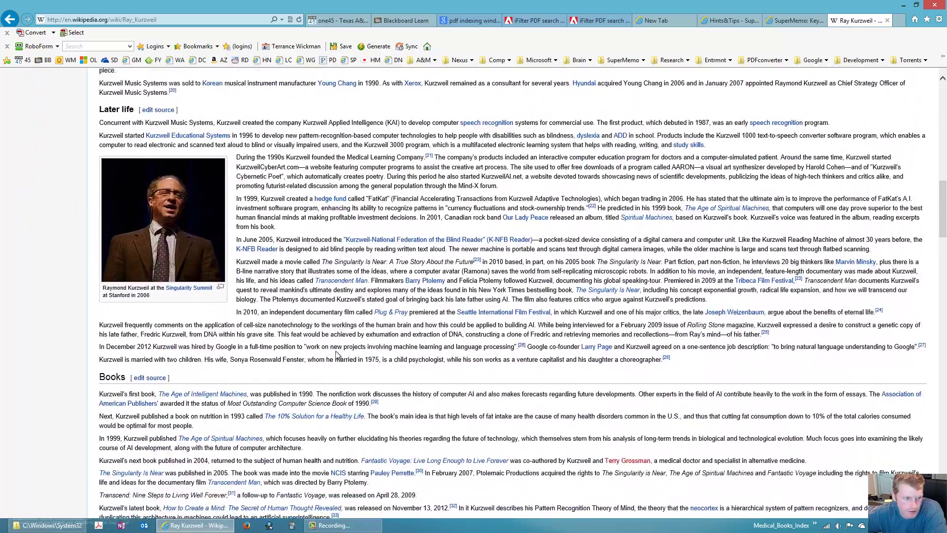
scroll(337, 355, down, 2)
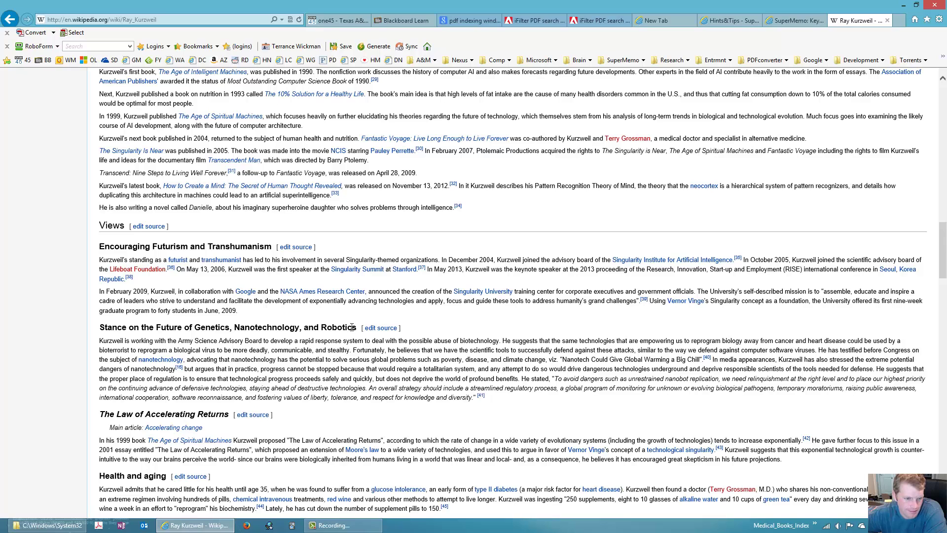
scroll(306, 367, down, 1)
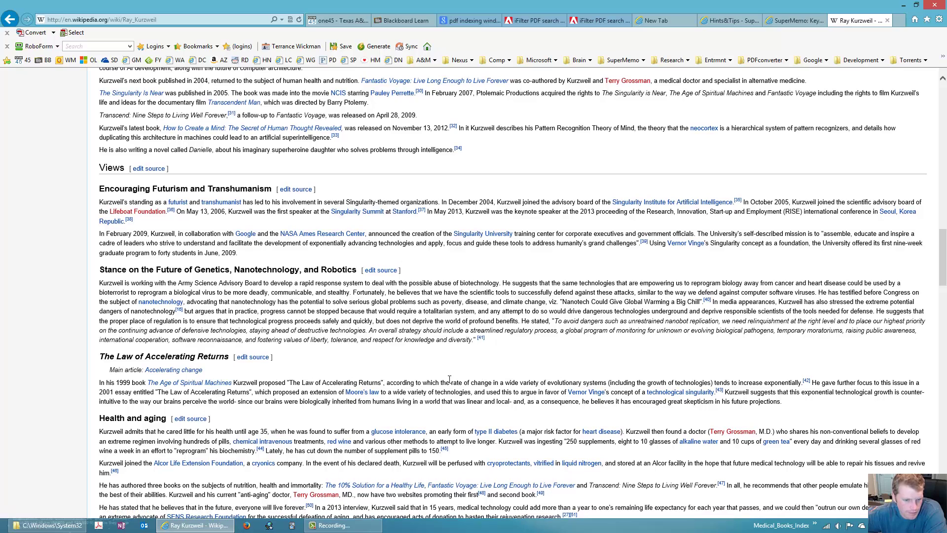
scroll(449, 379, down, 2)
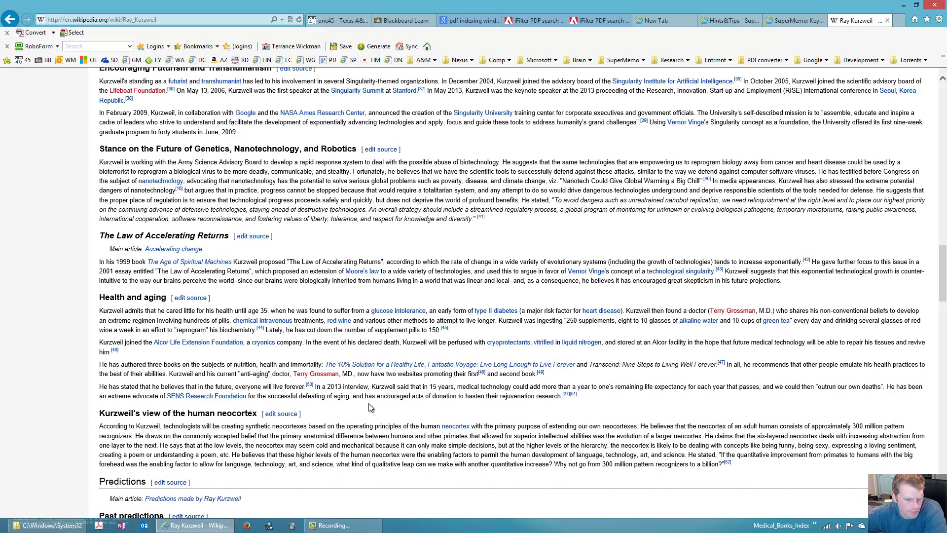
scroll(370, 407, down, 3)
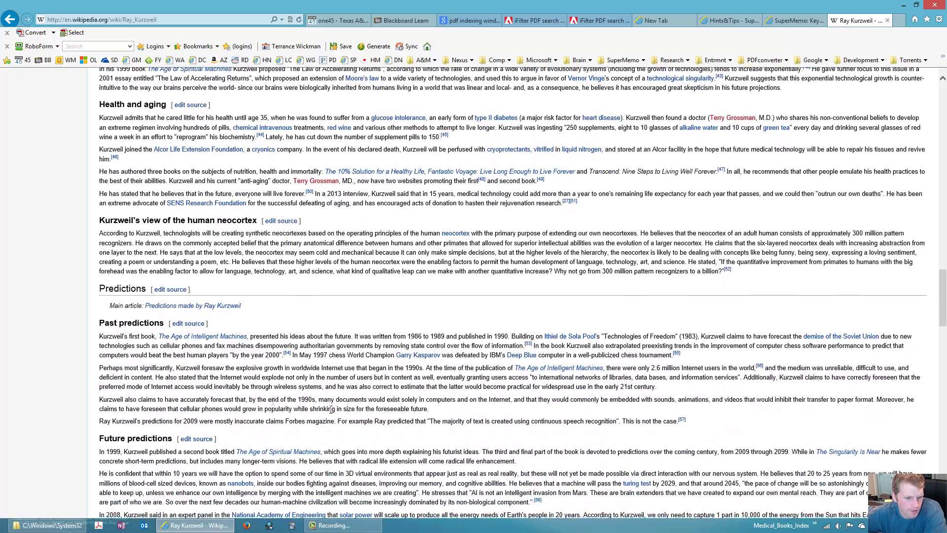
scroll(375, 256, up, 3)
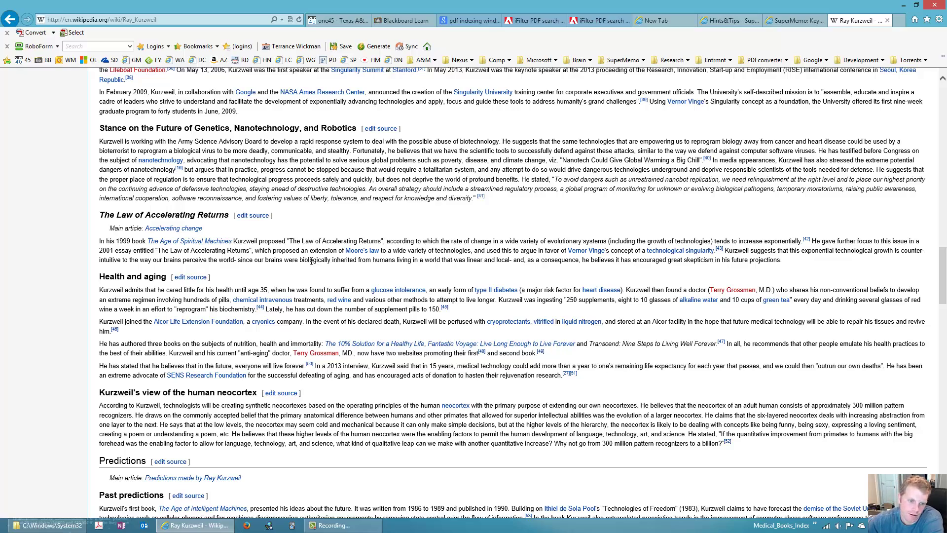
- Scroll through the Ray Kurzweil article's Books, Views and Future predictions sections
scroll(408, 228, up, 15)
scroll(409, 228, up, 8)
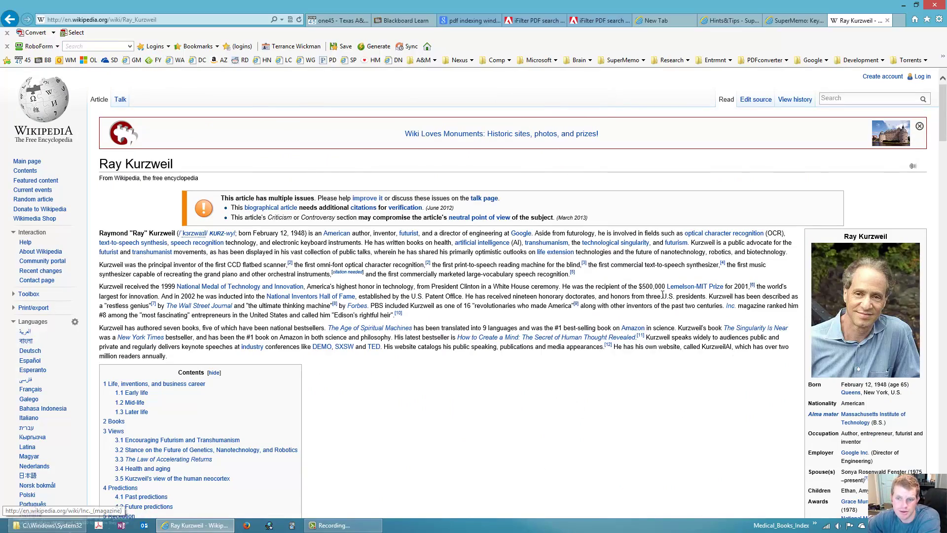
scroll(503, 364, down, 15)
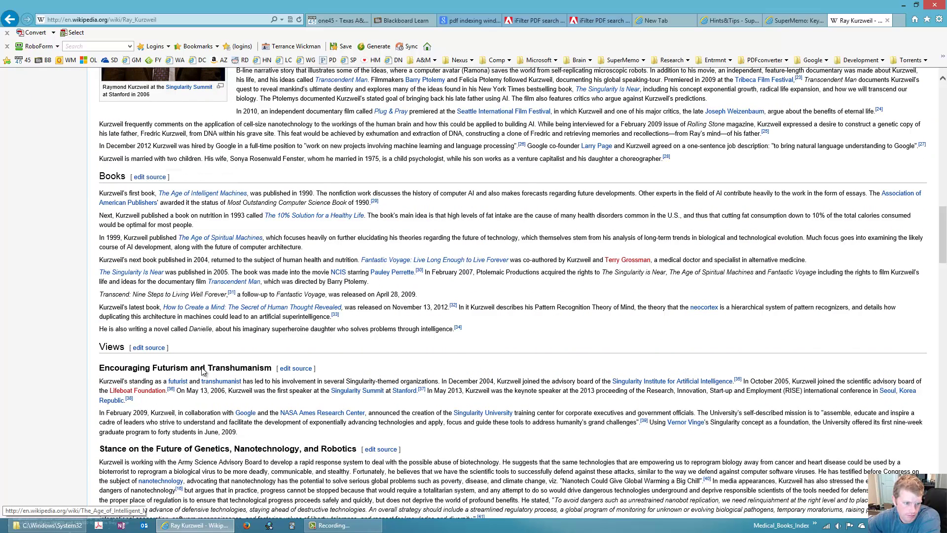
scroll(207, 375, up, 1)
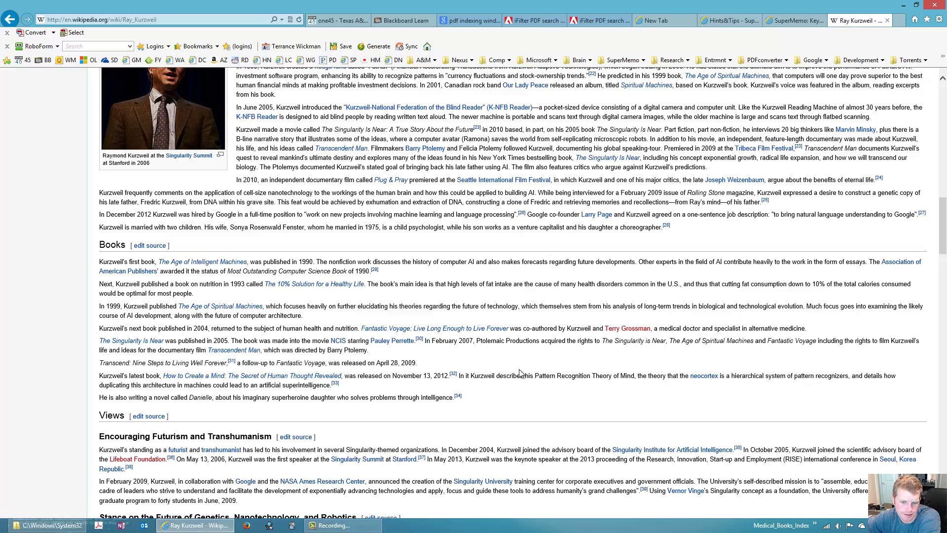
scroll(519, 373, down, 5)
scroll(519, 374, up, 8)
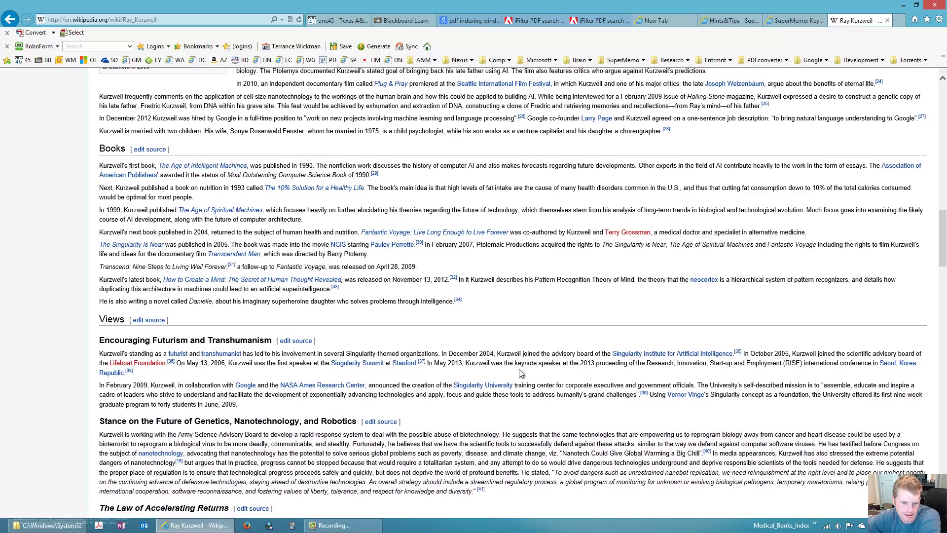
scroll(519, 373, up, 3)
scroll(520, 374, down, 9)
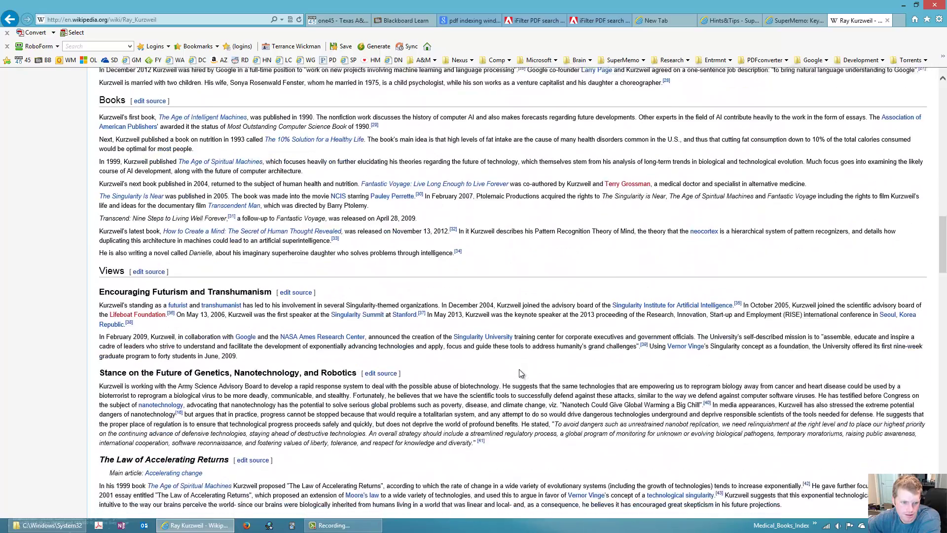
scroll(521, 374, down, 4)
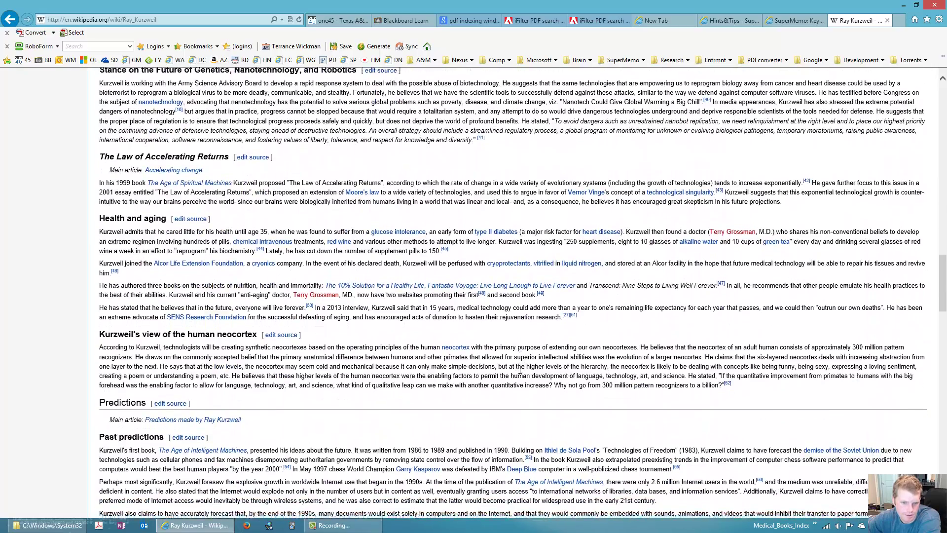
scroll(521, 370, down, 5)
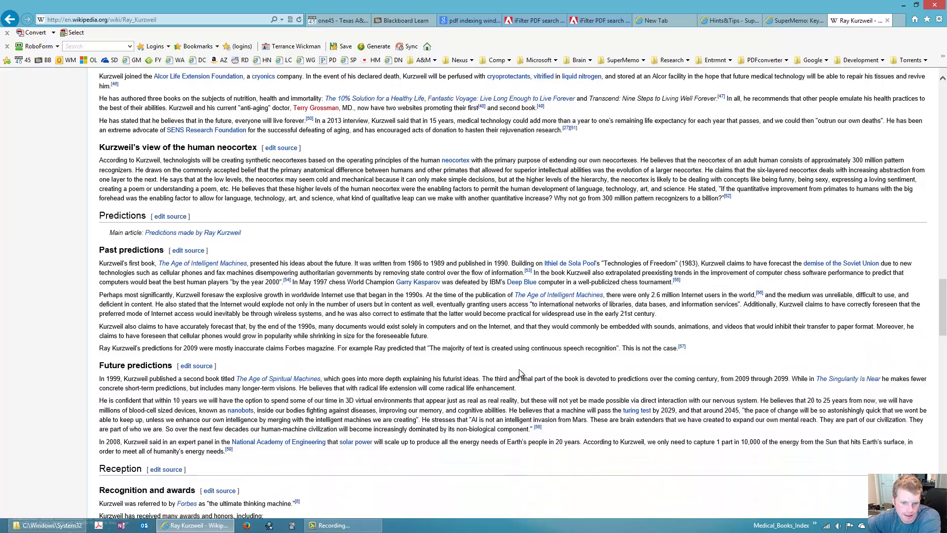
scroll(519, 370, down, 1)
scroll(519, 369, up, 2)
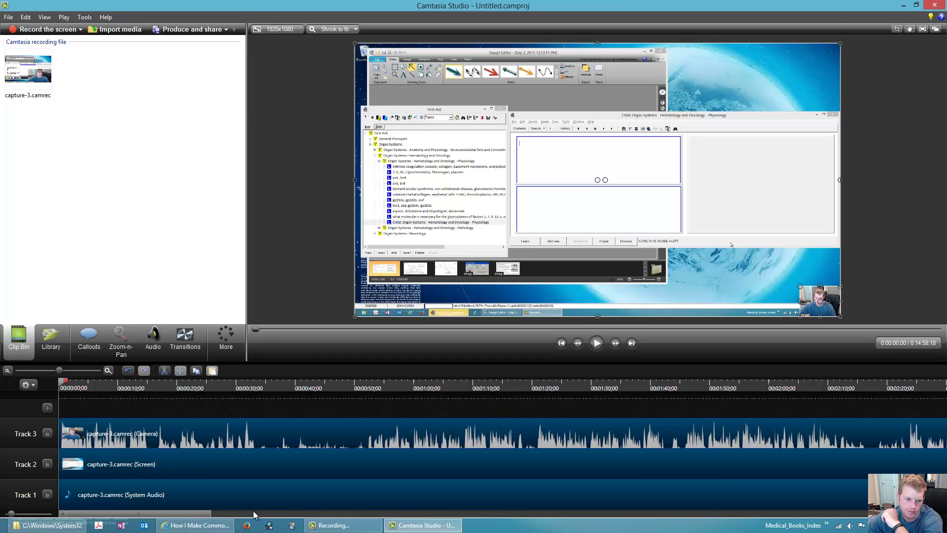
- Bring Internet Explorer back over Camtasia and return to the Ray Kurzweil tab
click(211, 524)
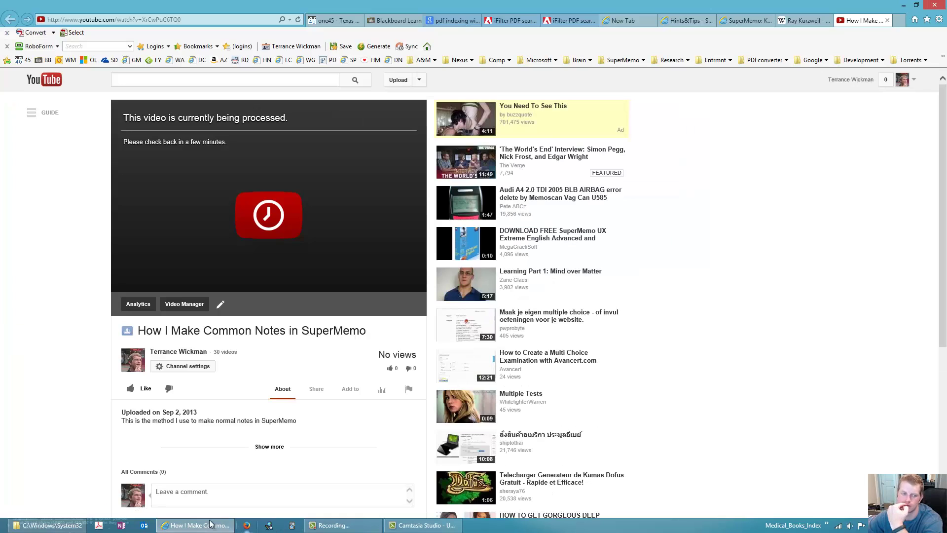
click(210, 524)
click(197, 524)
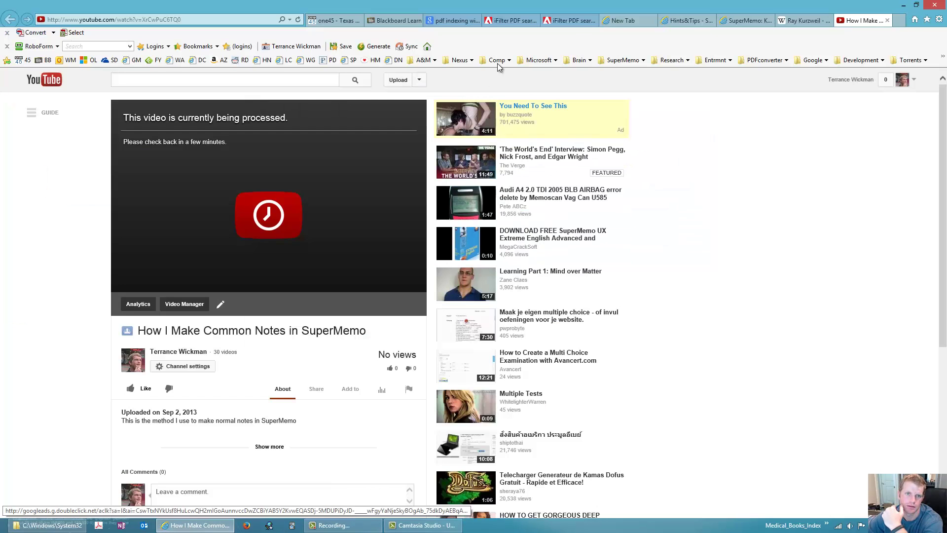
click(795, 21)
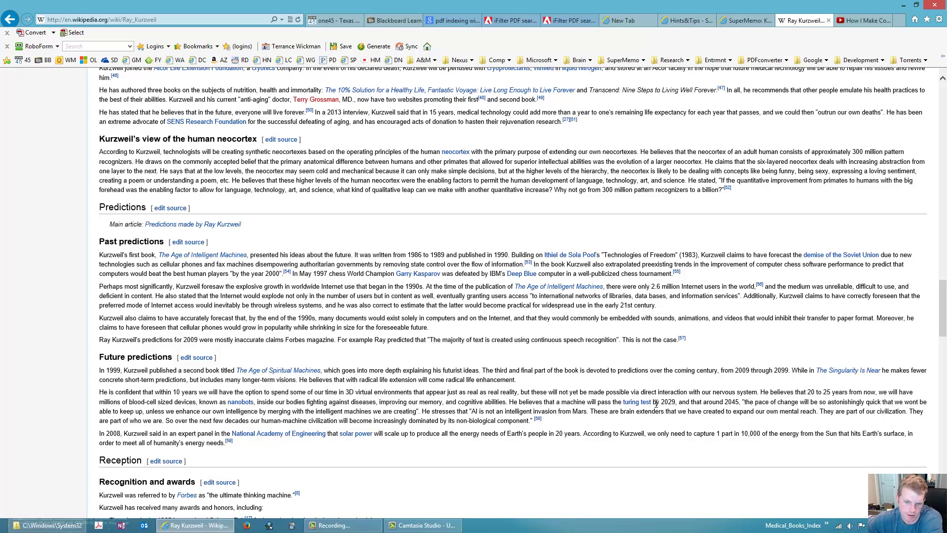
- Open the linked Turing test article and skim down and back up
click(635, 403)
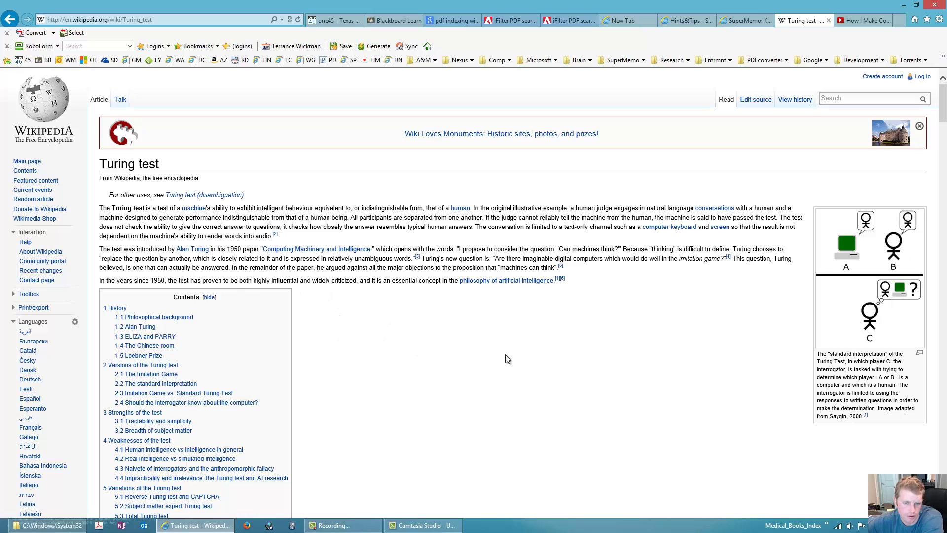
scroll(505, 354, down, 6)
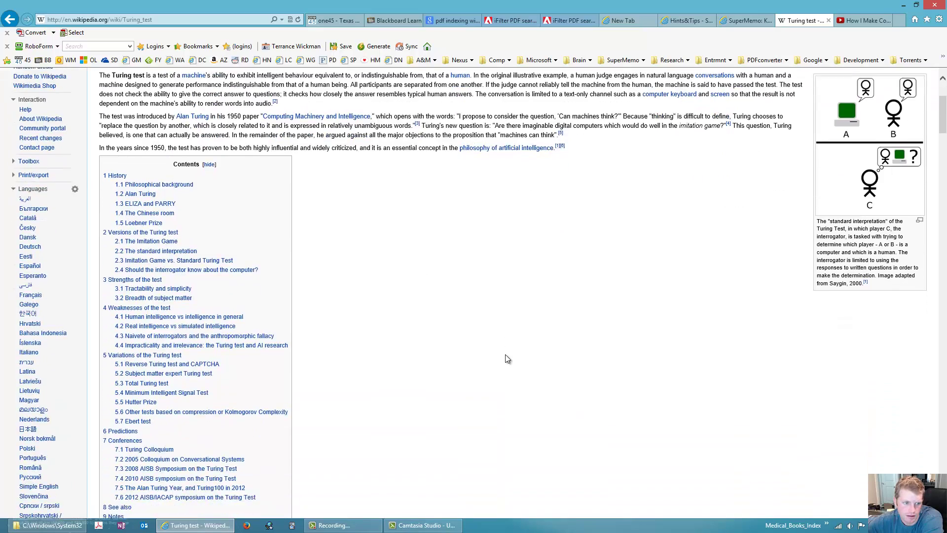
scroll(505, 354, down, 4)
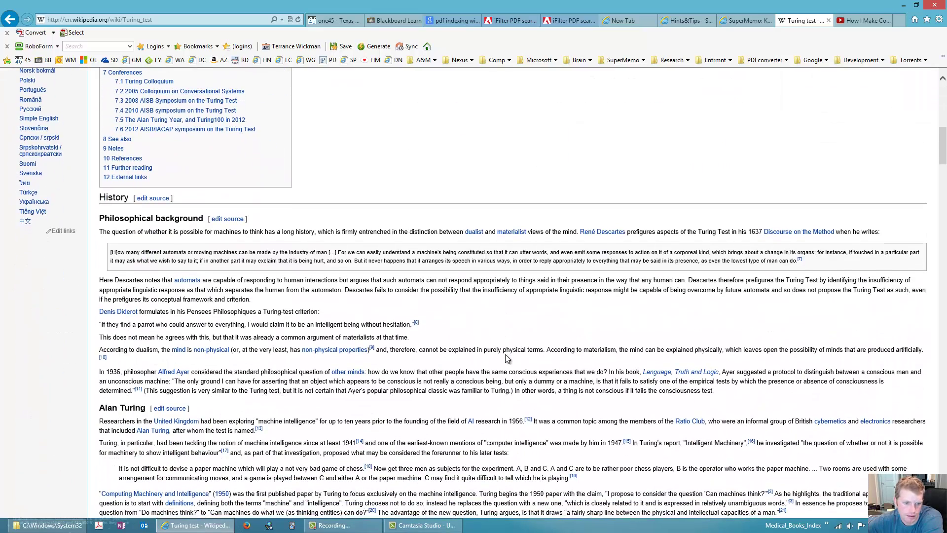
scroll(508, 358, down, 10)
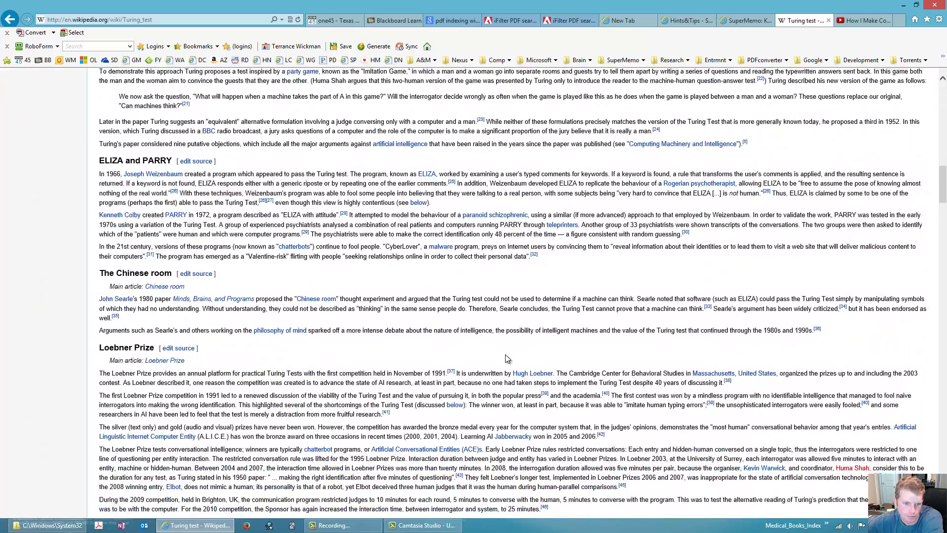
scroll(508, 357, up, 20)
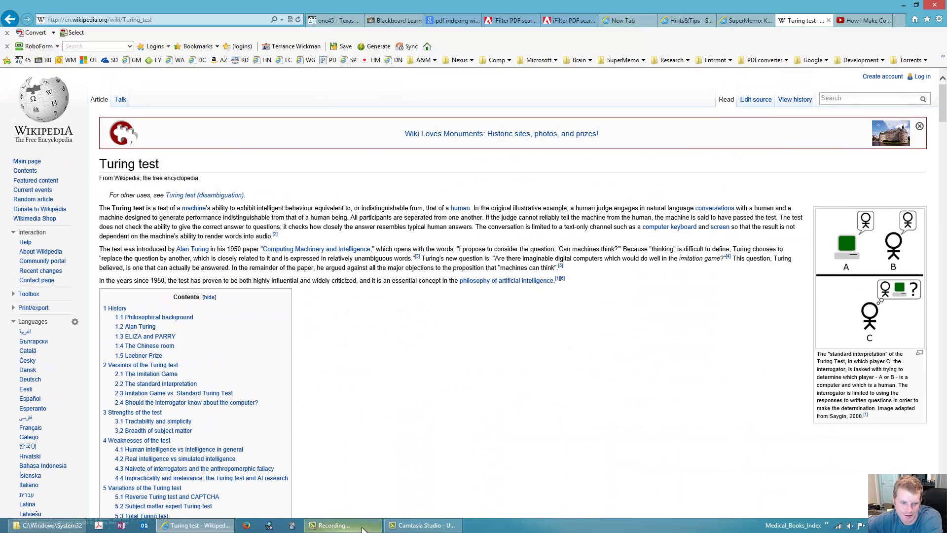
- Bring the C:\Windows\System32 File Explorer window to the front
click(374, 527)
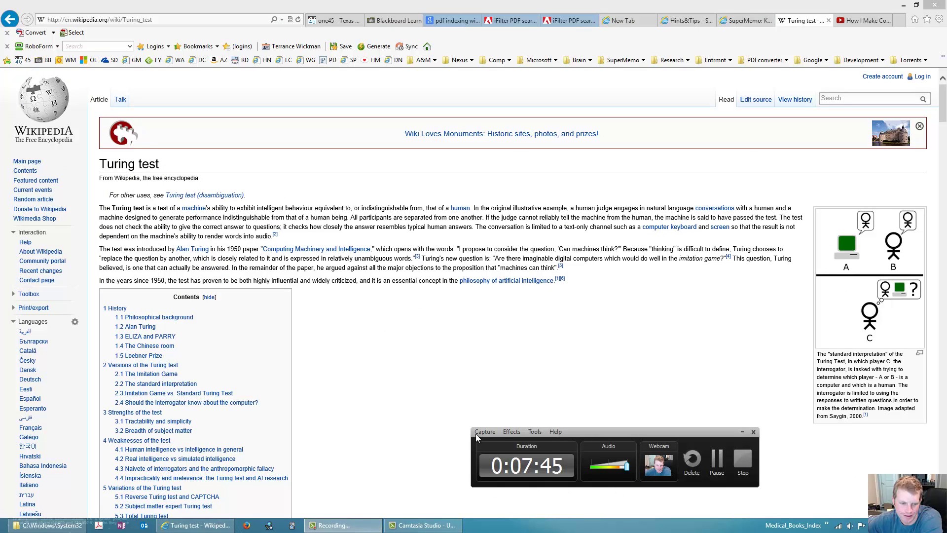
click(47, 525)
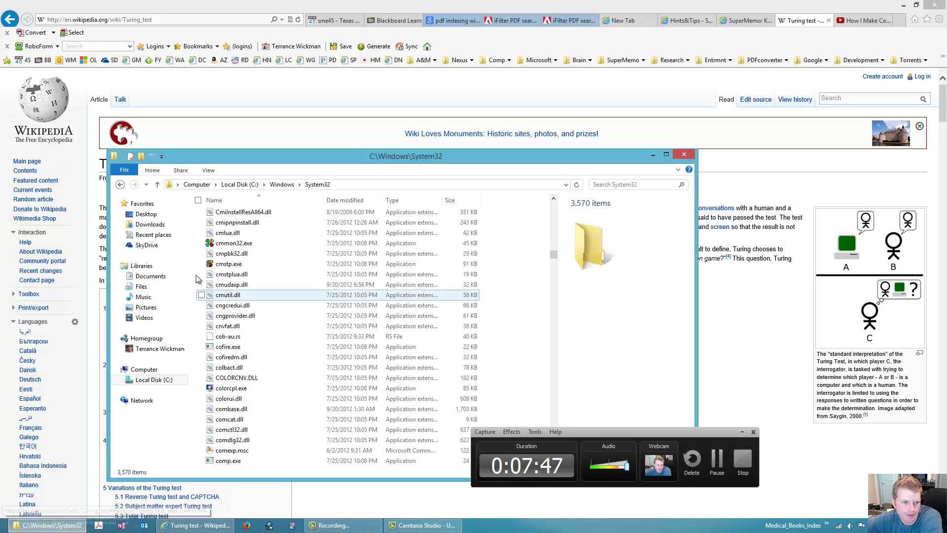
scroll(232, 261, up, 1)
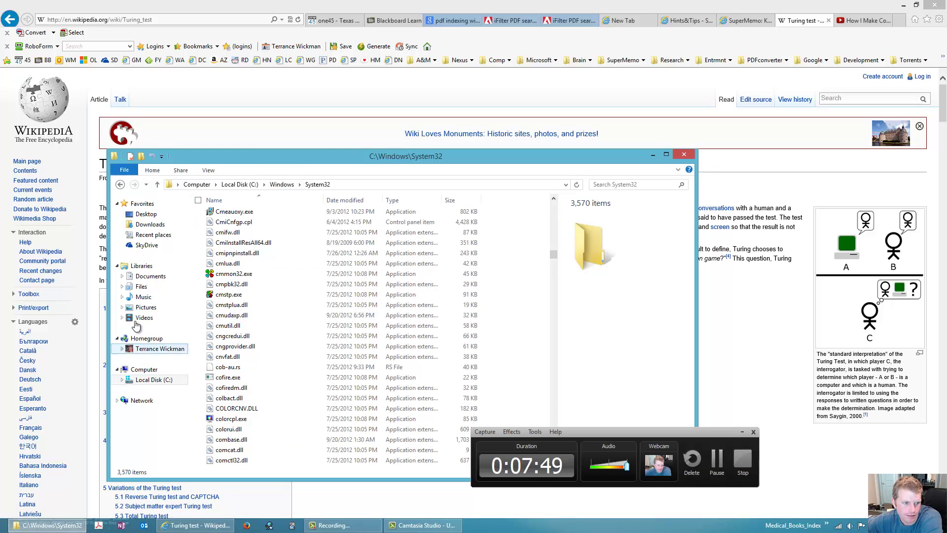
- Navigate Files > systems > First_Aid > elements > 1 > 1, then back to First_Aid
click(141, 286)
double_click(241, 308)
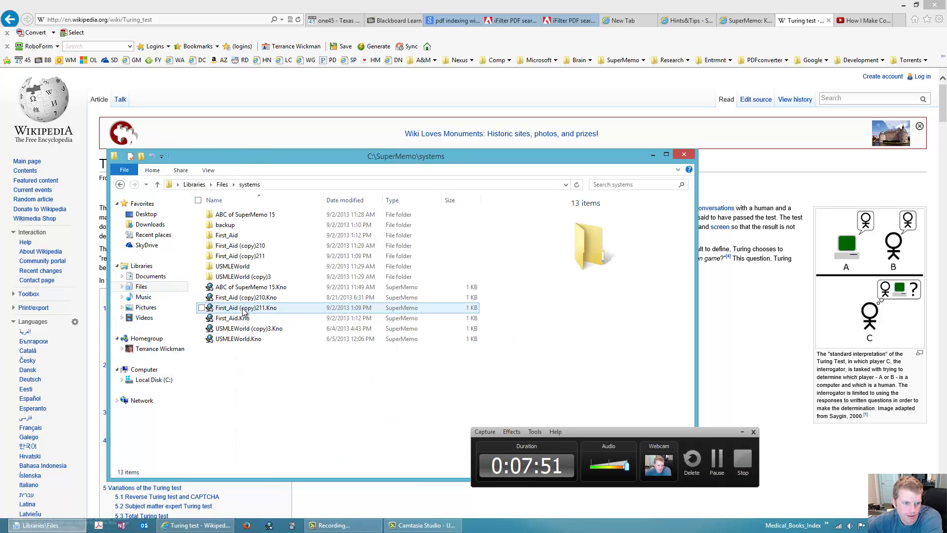
double_click(237, 236)
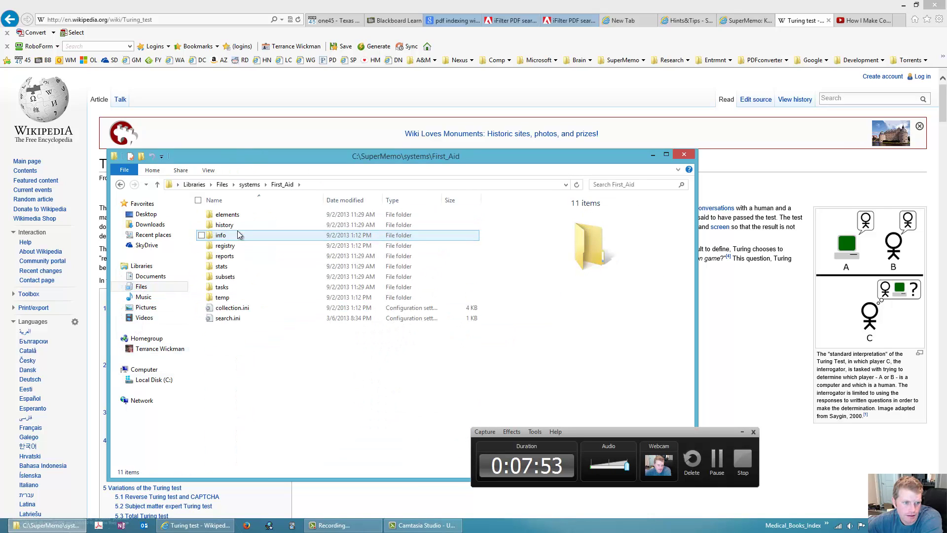
double_click(239, 215)
click(240, 215)
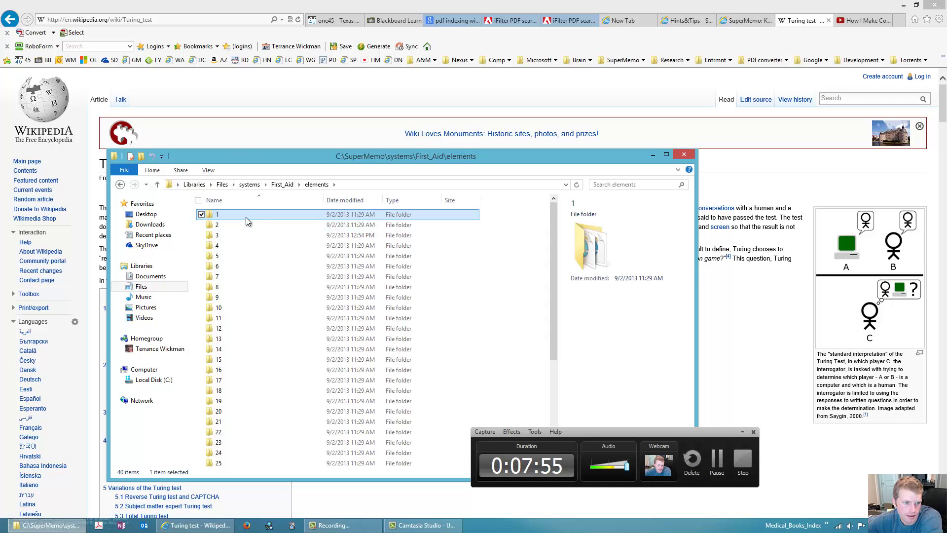
double_click(246, 217)
double_click(245, 217)
key(BackSpace)
key(BackSpace)
key(BackSpace)
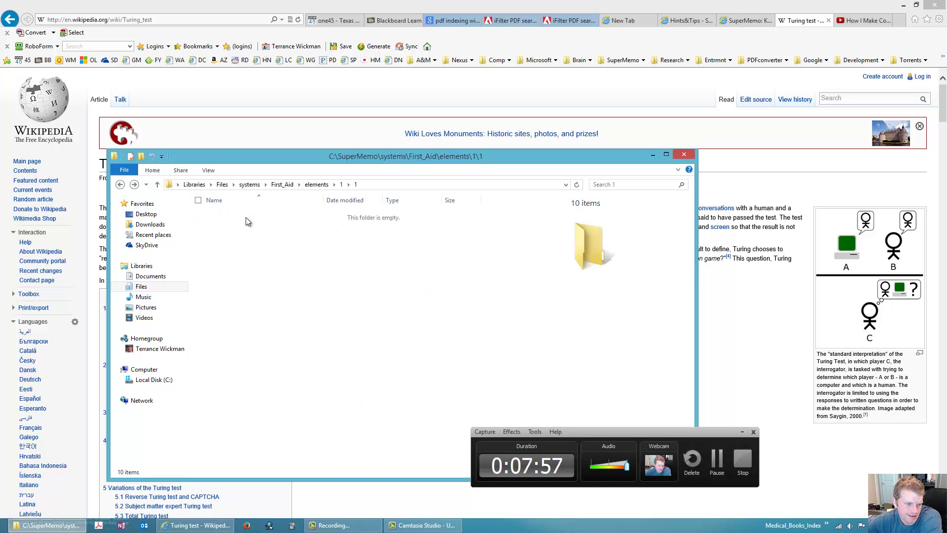
- Reopen elements\1, view folder 18's element files, and return to First_Aid
double_click(245, 217)
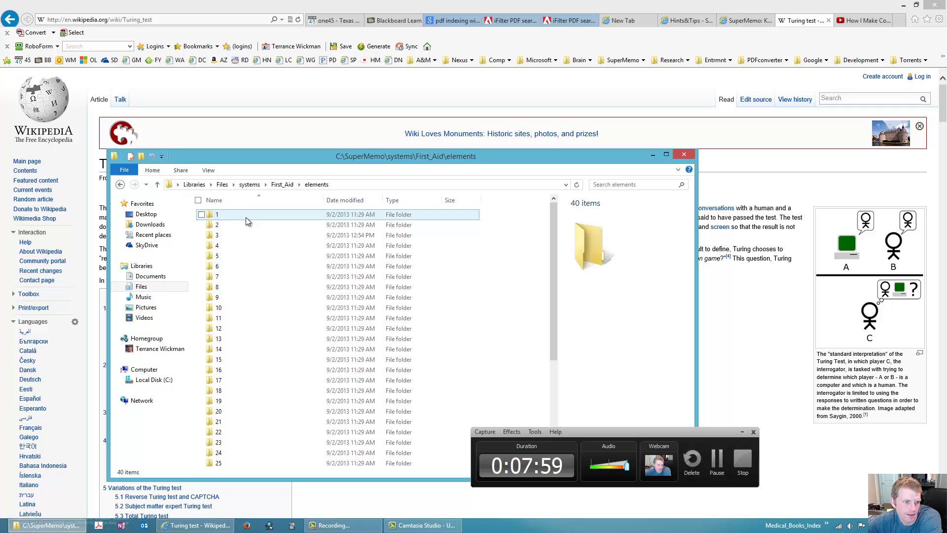
double_click(245, 217)
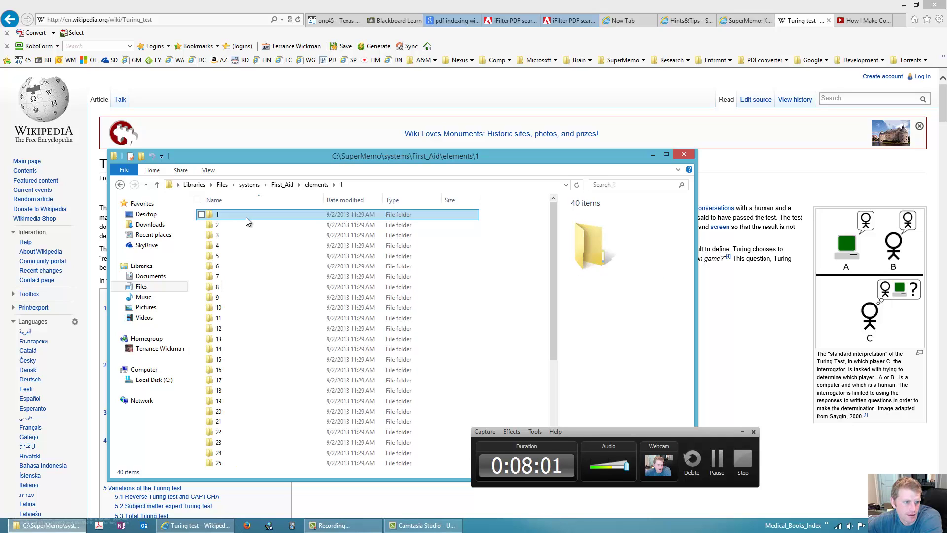
double_click(277, 391)
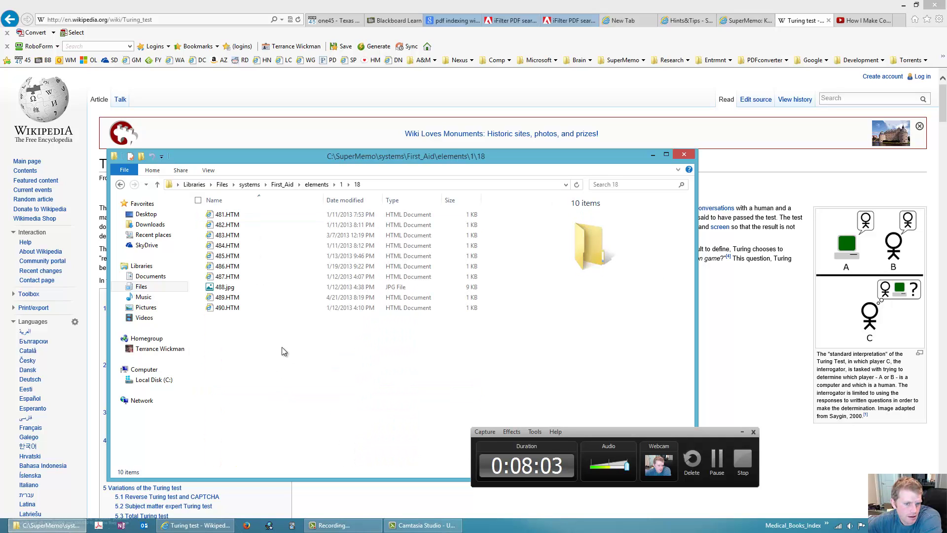
key(BackSpace)
key(BackSpace)
key(BackSpace)
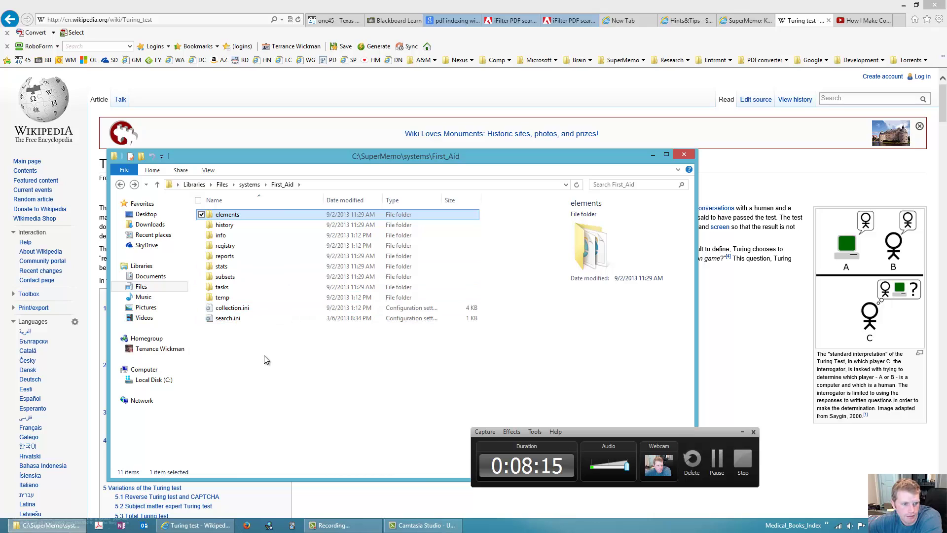
- Reopen First_Aid and look into its info and reports folders
click(254, 186)
double_click(242, 236)
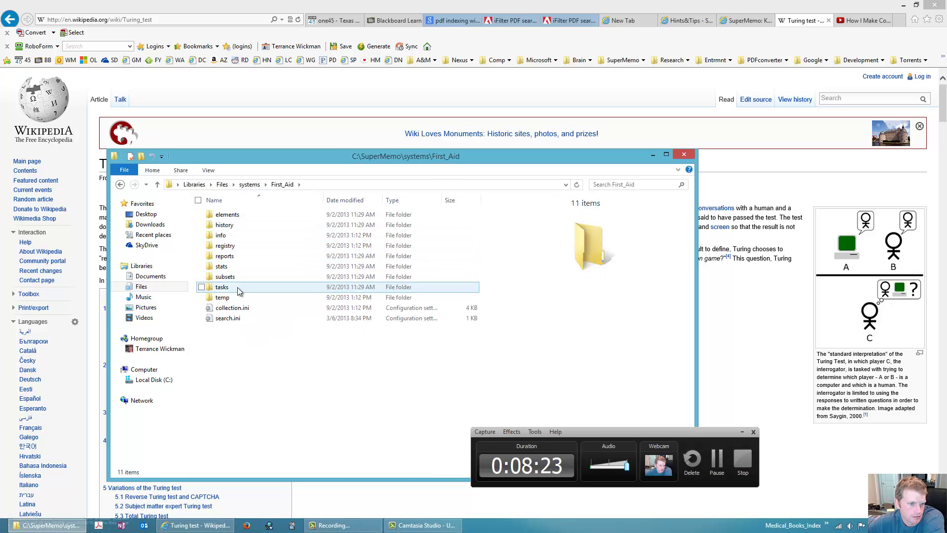
click(233, 237)
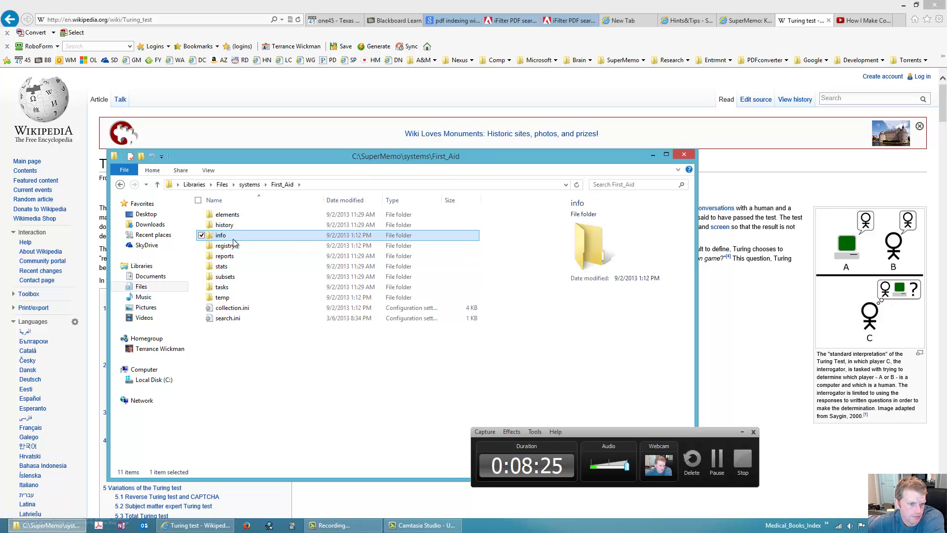
double_click(233, 238)
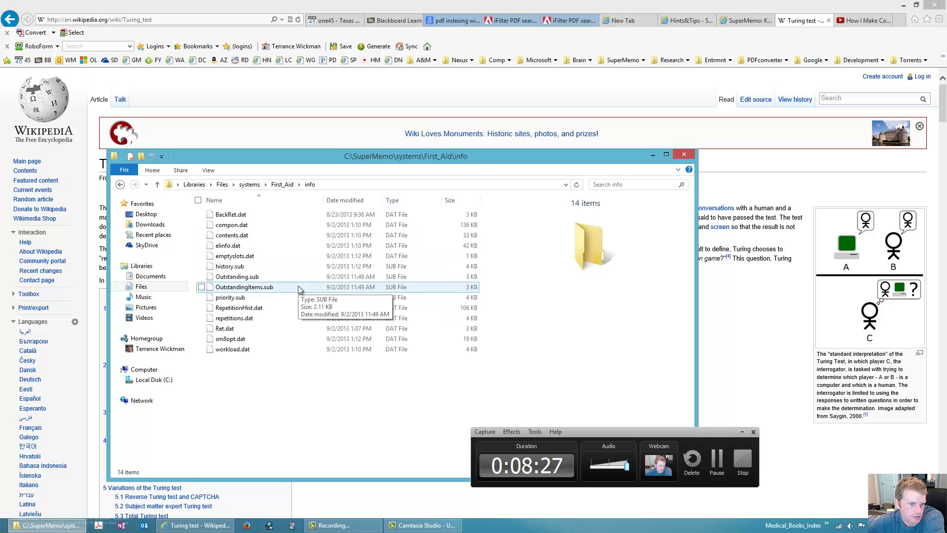
key(BackSpace)
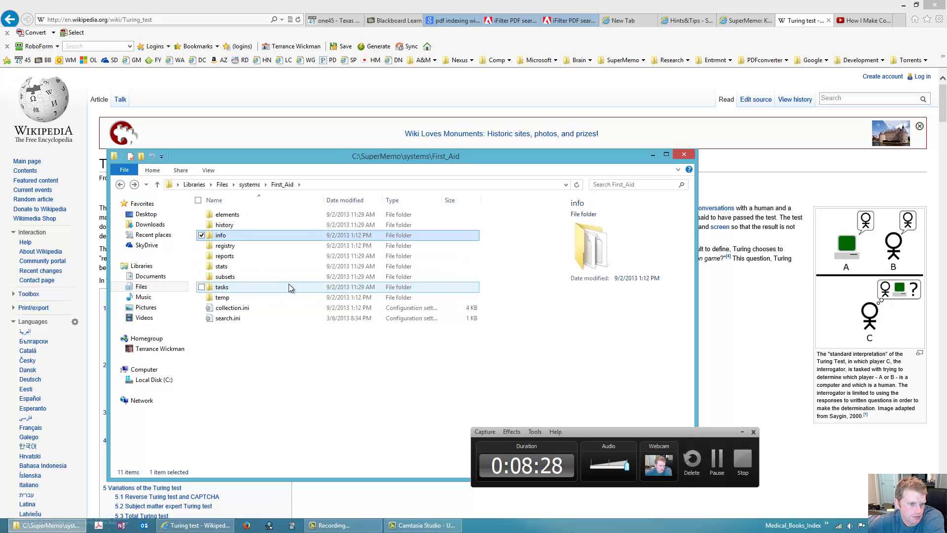
double_click(266, 256)
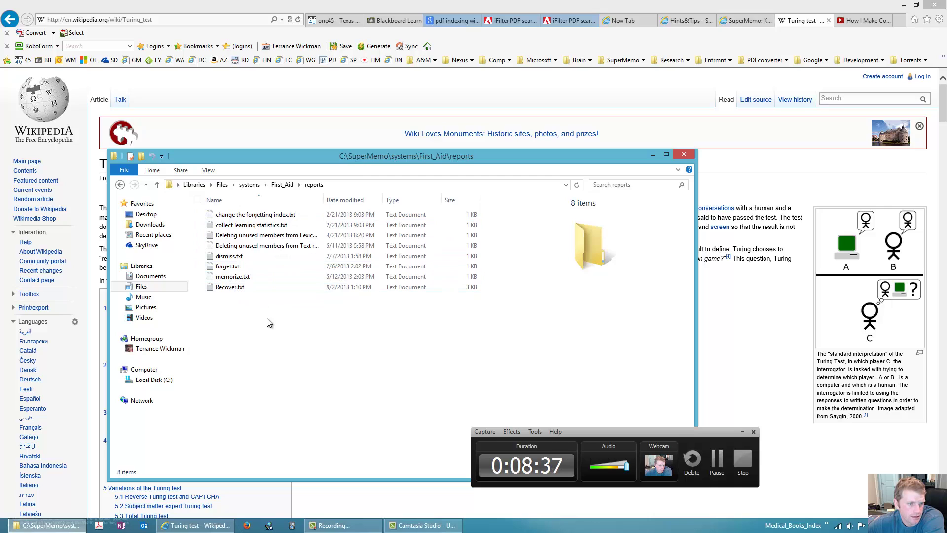
key(BackSpace)
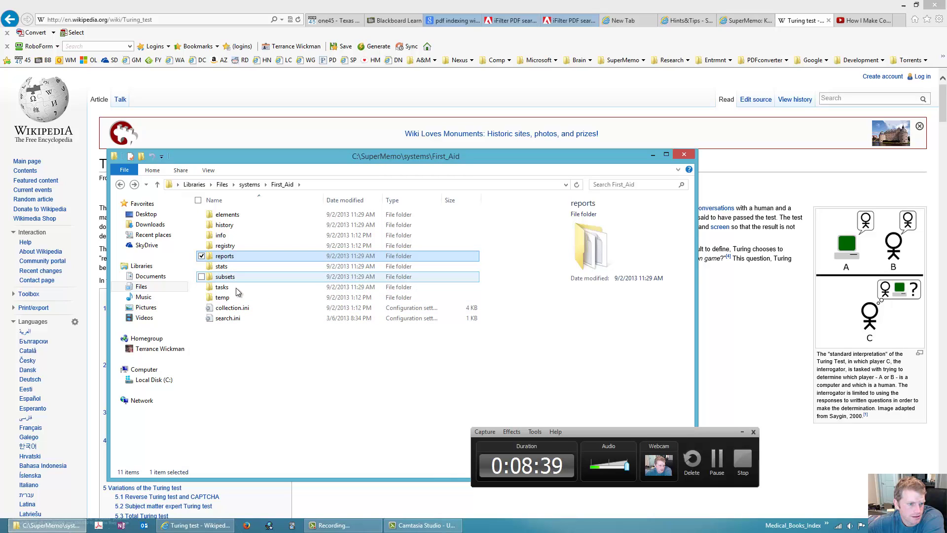
double_click(241, 235)
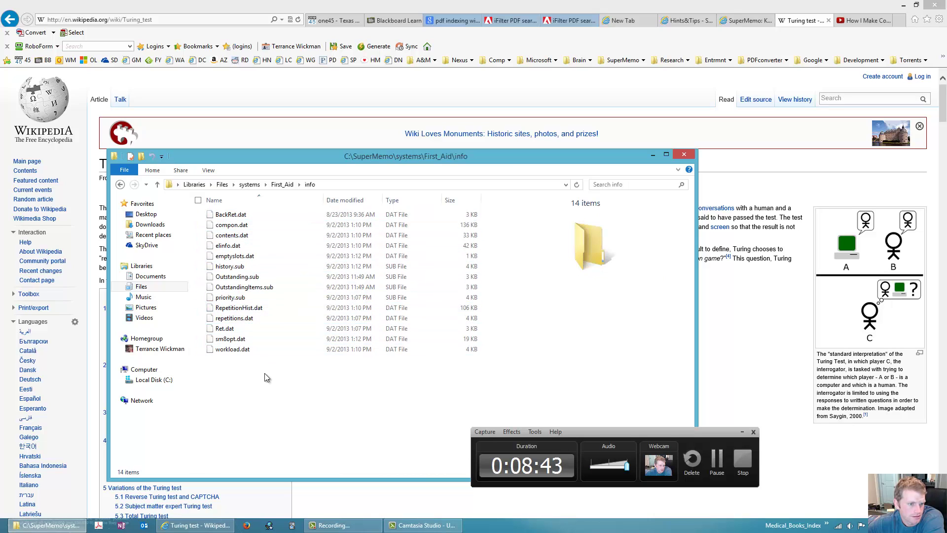
key(BackSpace)
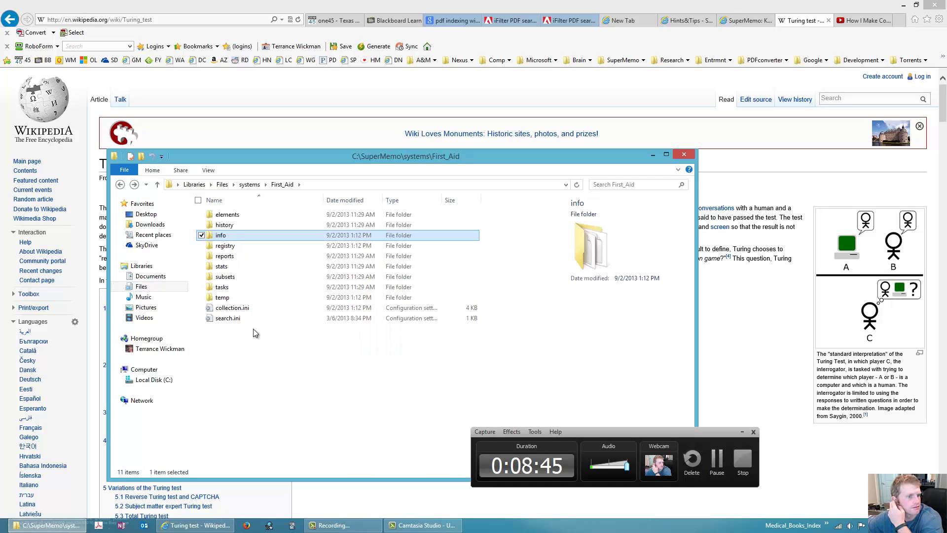
- Inspect the registry folder's 28 files and the empty temp folder
click(238, 247)
double_click(238, 246)
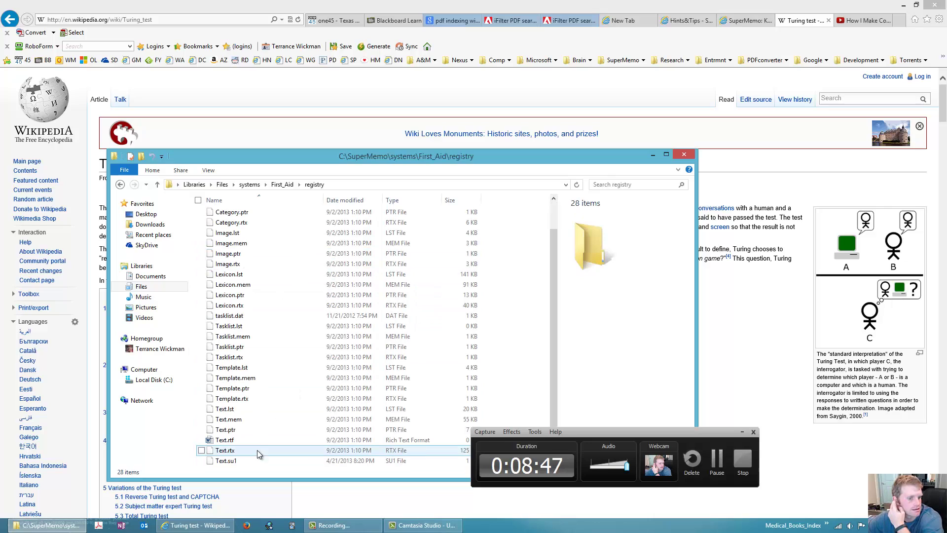
scroll(267, 372, up, 1)
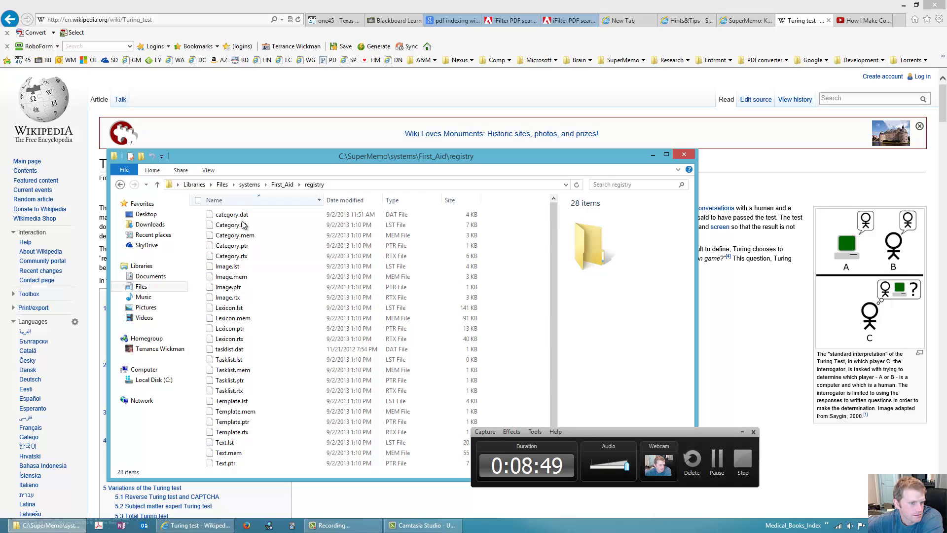
scroll(266, 389, down, 1)
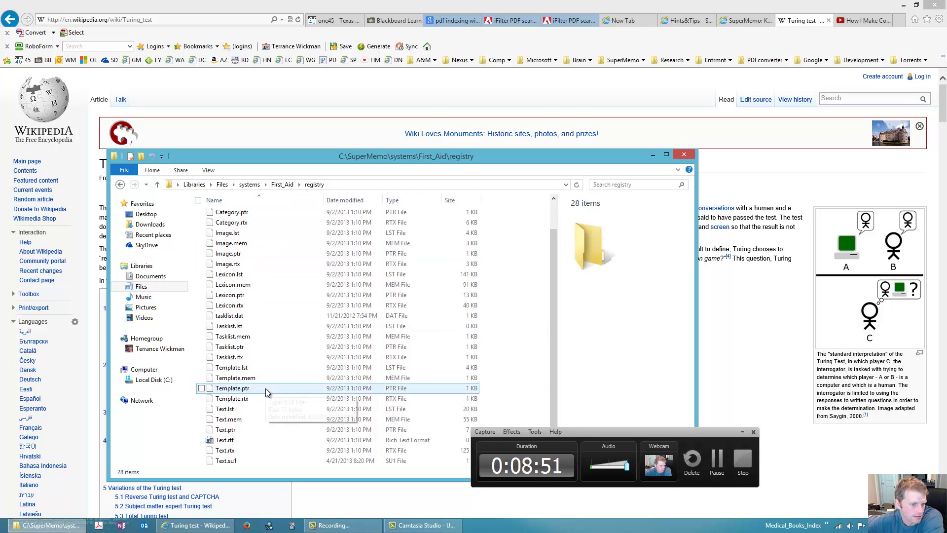
key(BackSpace)
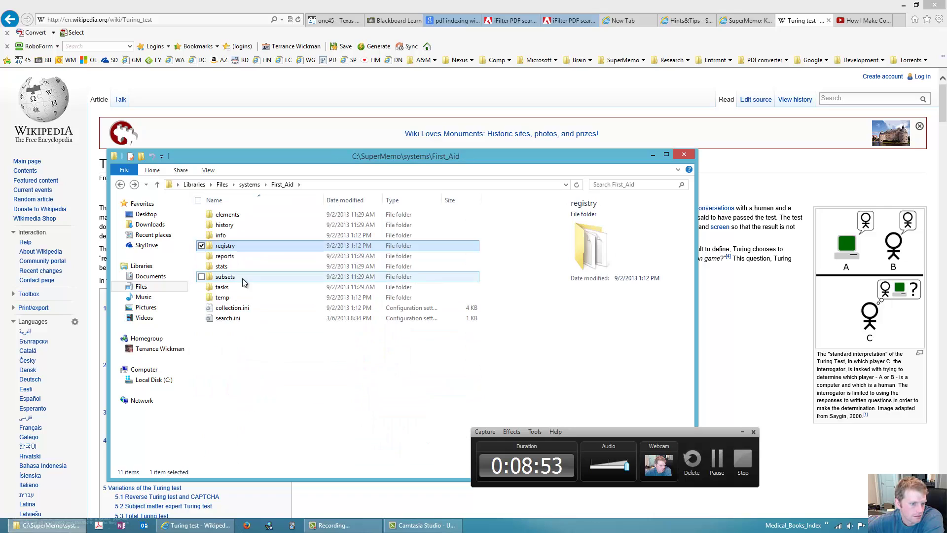
double_click(232, 297)
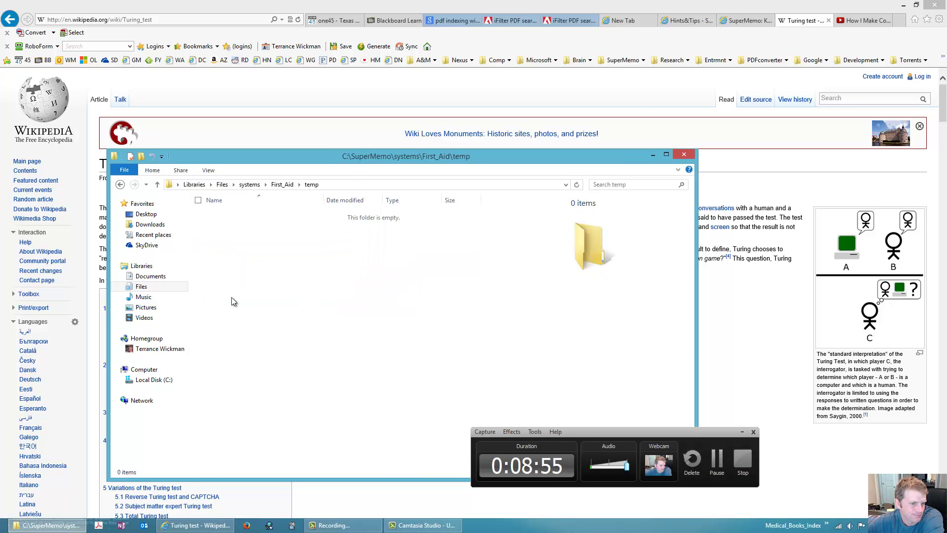
key(BackSpace)
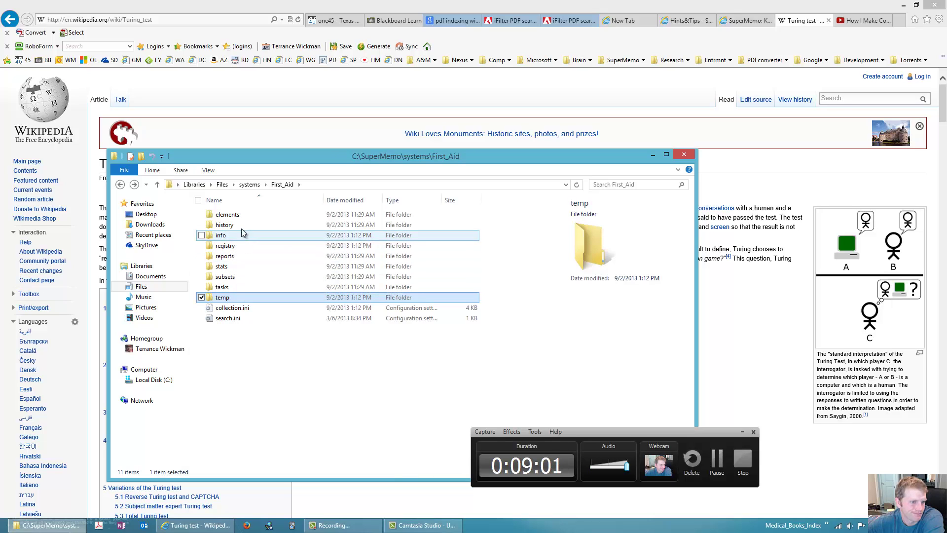
- Open the First_Aid collection folder and browse its history folder and the 2013 subfolder
key(BackSpace)
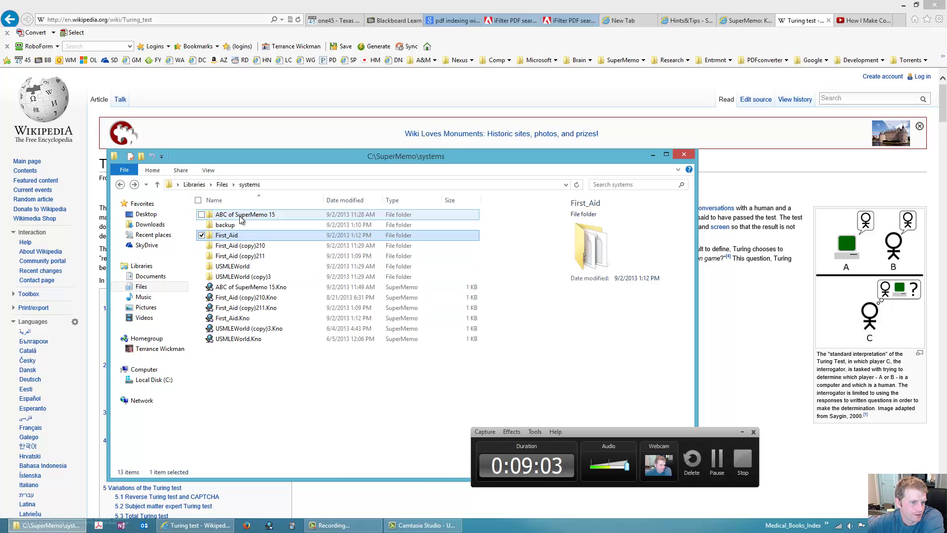
double_click(241, 236)
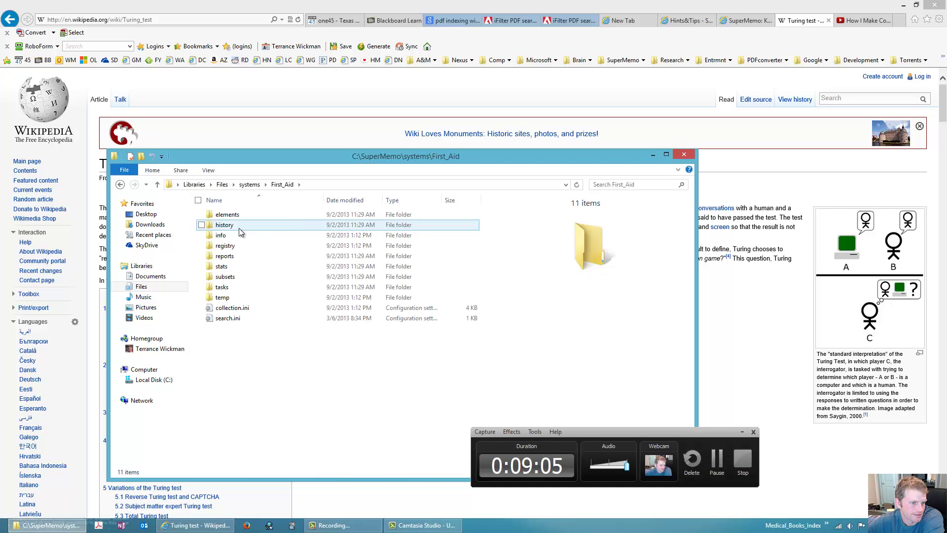
double_click(239, 228)
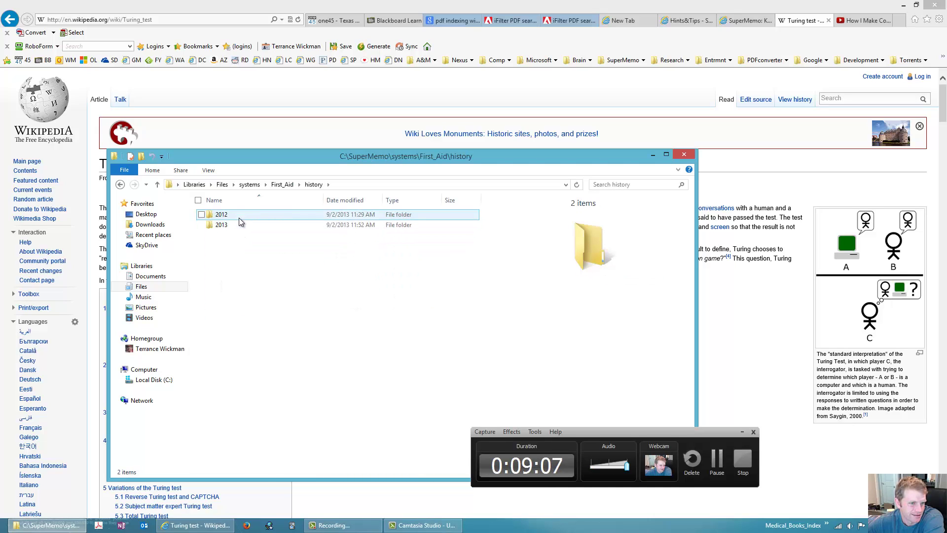
key(BackSpace)
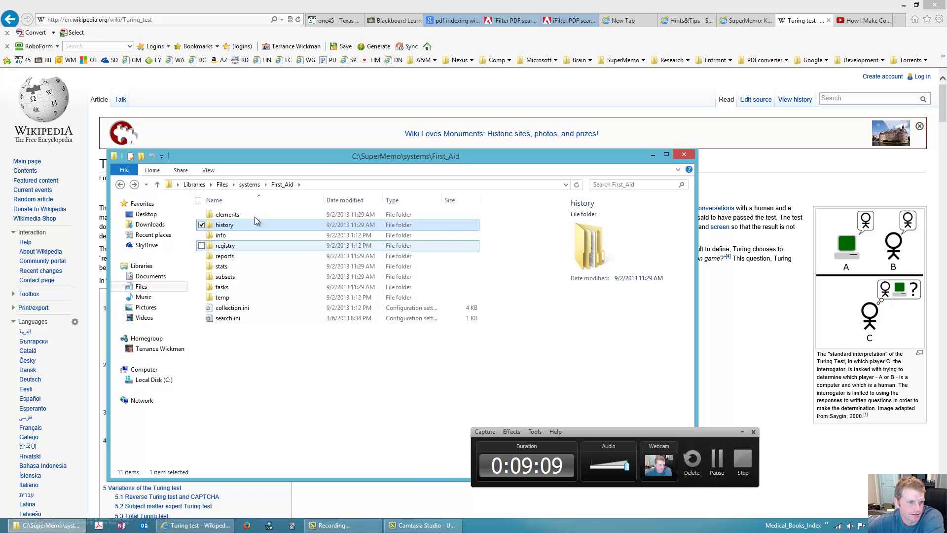
double_click(241, 226)
double_click(235, 225)
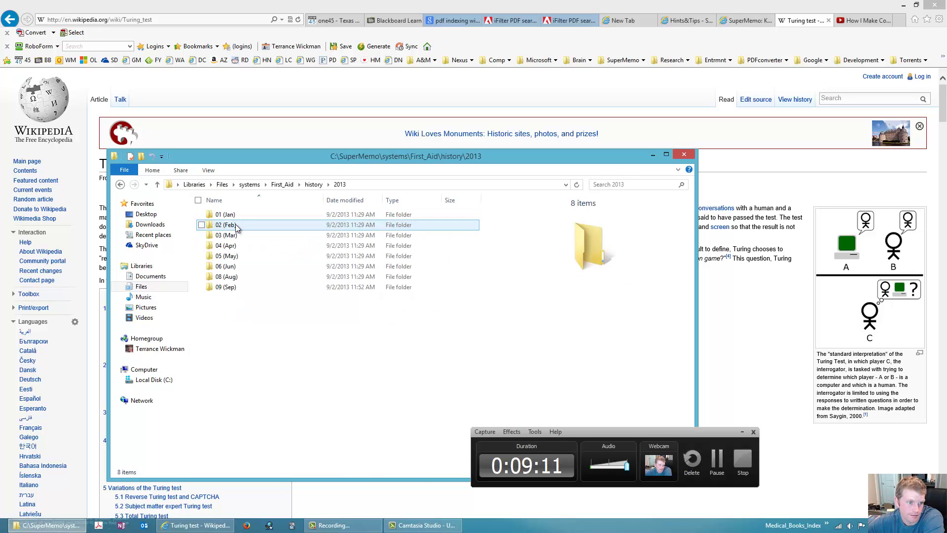
key(BackSpace)
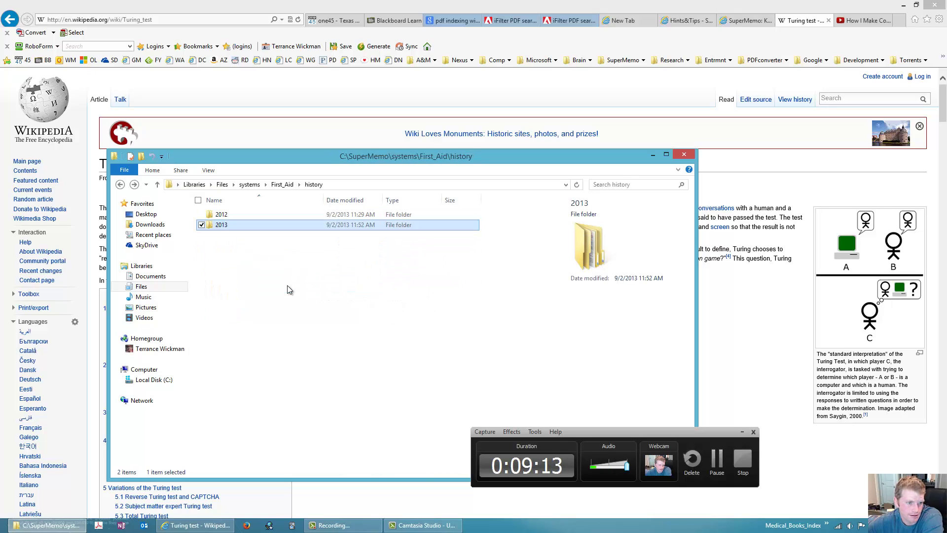
key(BackSpace)
- Check the info folder, then view and close the 'Deleting unused members from Lexicon registry' report
double_click(240, 236)
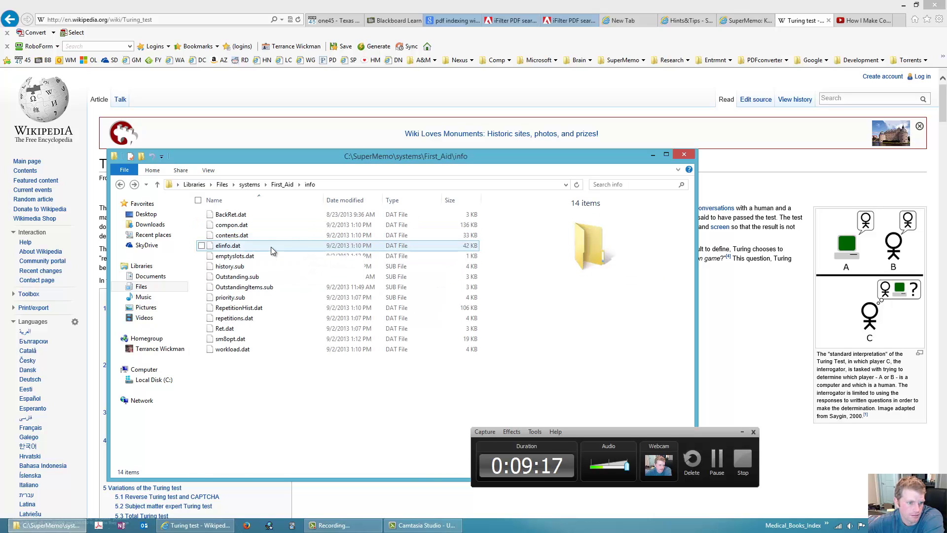
key(BackSpace)
double_click(256, 256)
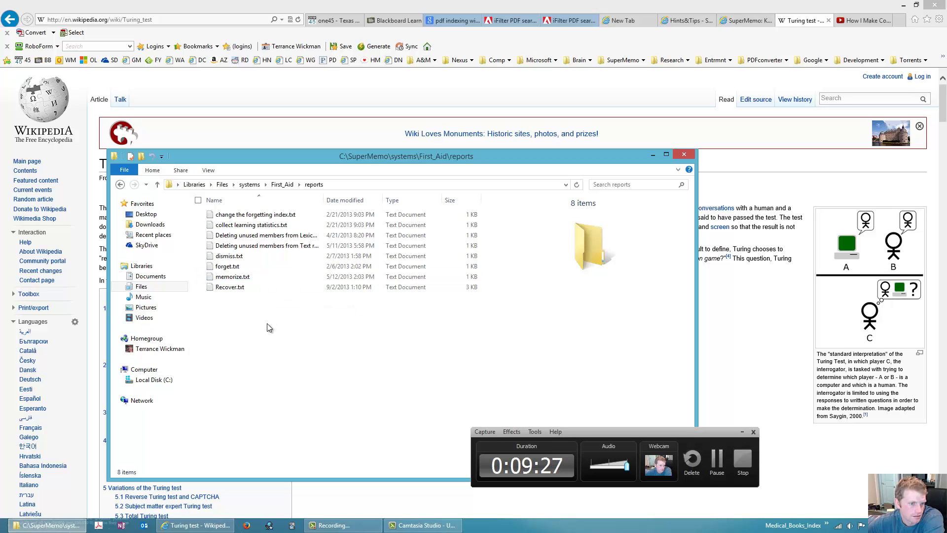
double_click(280, 236)
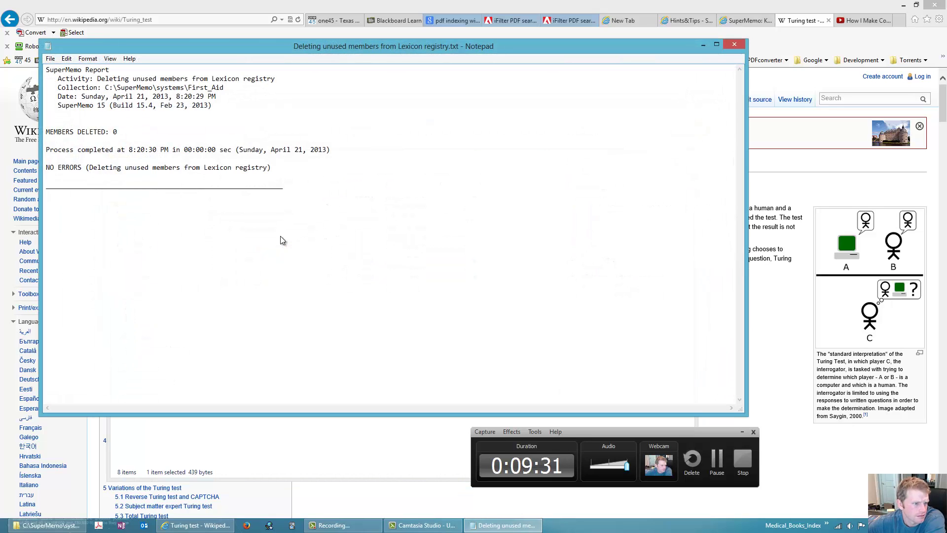
click(734, 44)
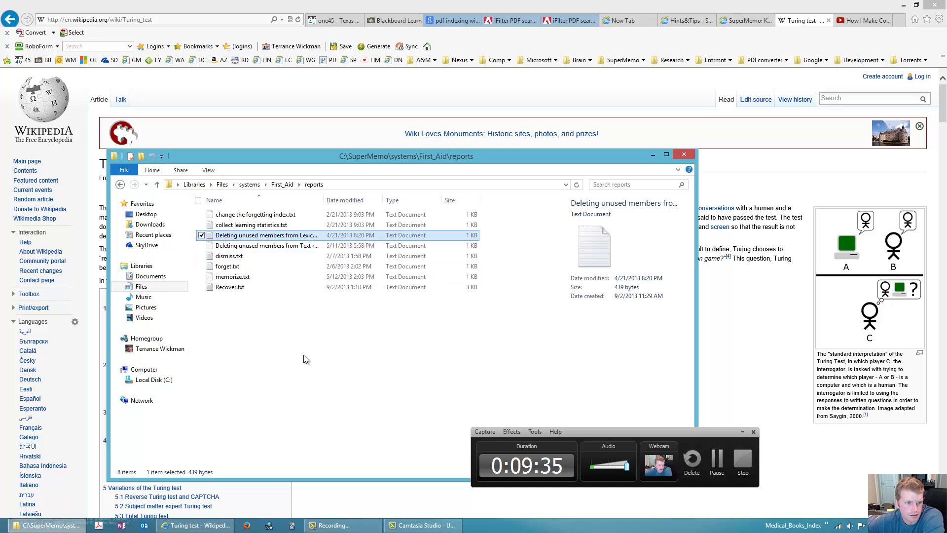
key(BackSpace)
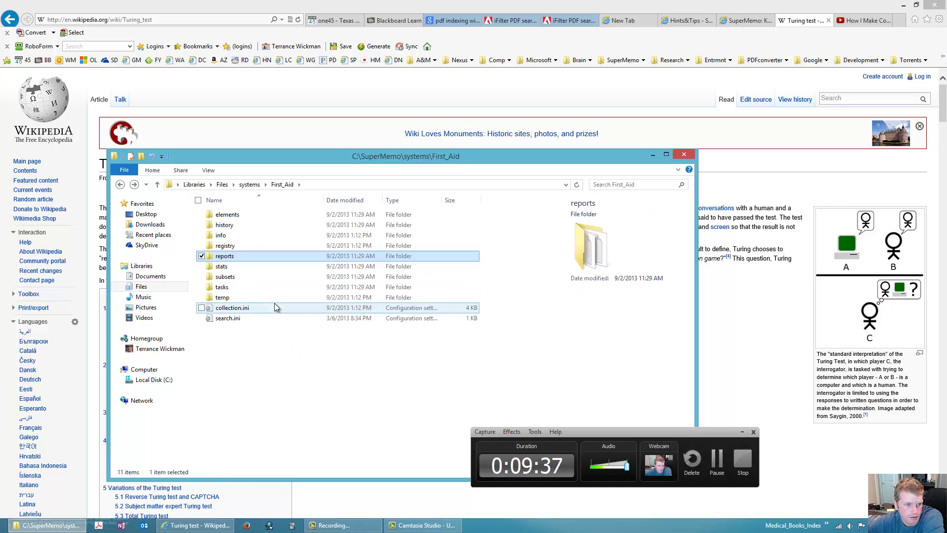
- Look into the stats folder, then bring SuperMemo with its Question of the Day forward
double_click(259, 266)
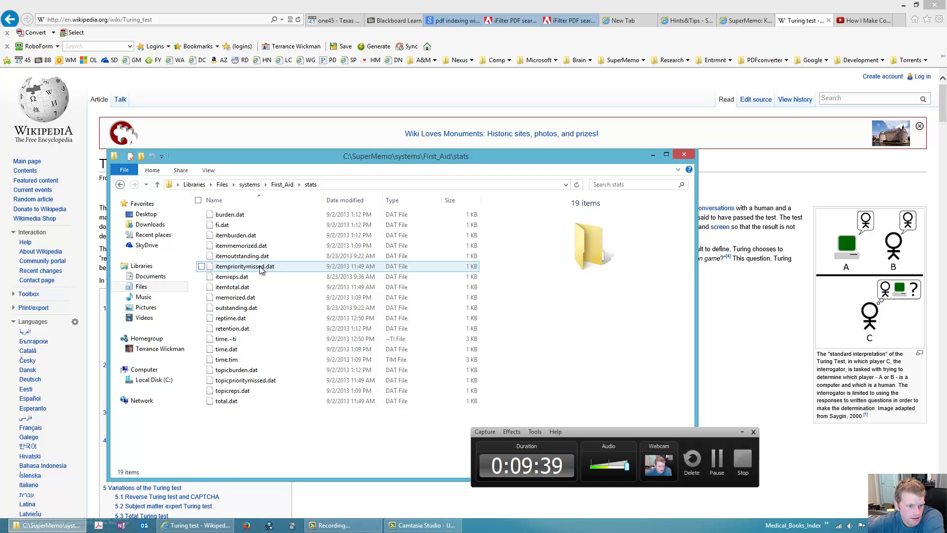
key(BackSpace)
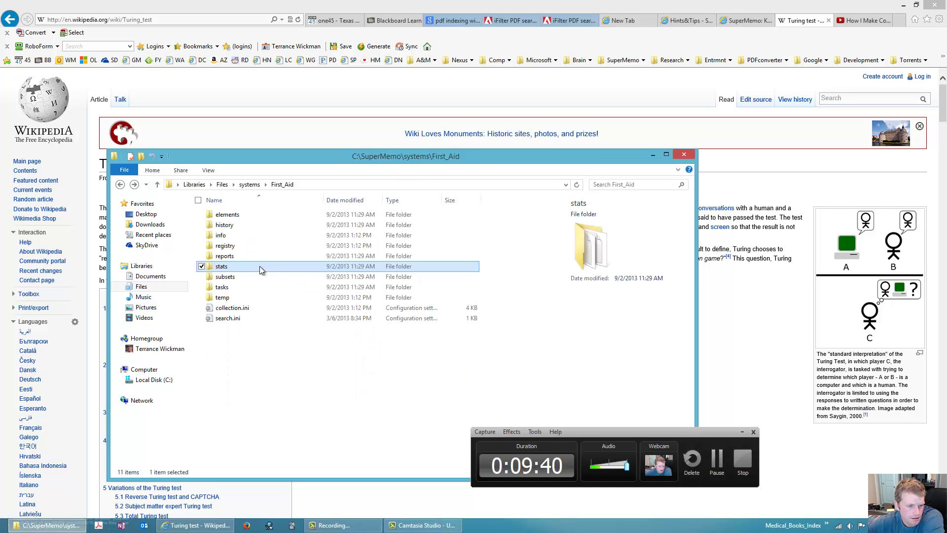
click(270, 526)
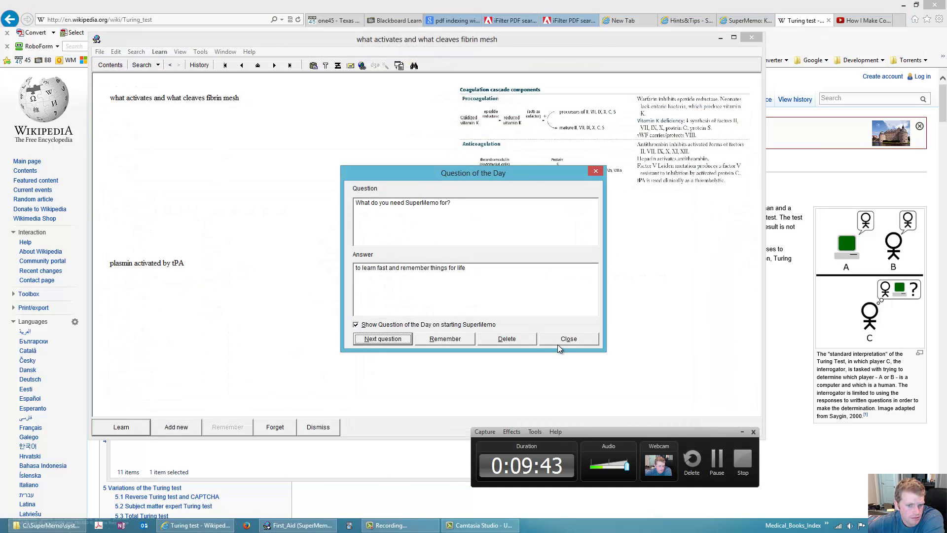
- Dismiss the Question of the Day and review the Access, SuperMemo and Fonts pages of Options
click(356, 325)
click(556, 341)
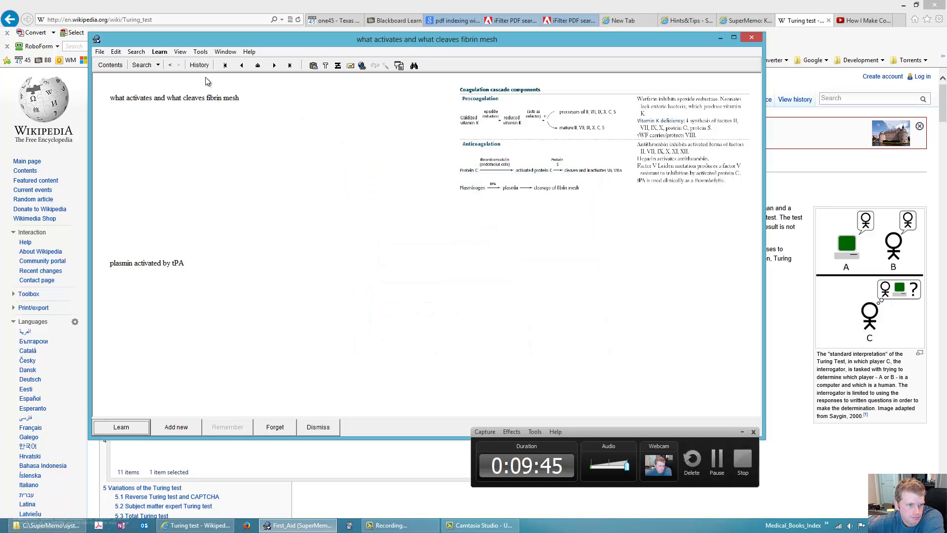
click(200, 52)
click(217, 178)
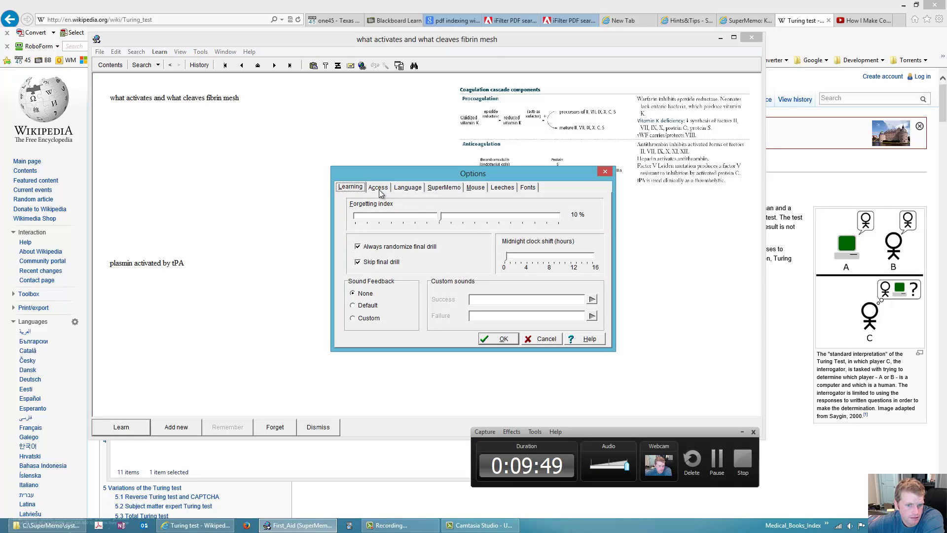
click(378, 188)
click(444, 188)
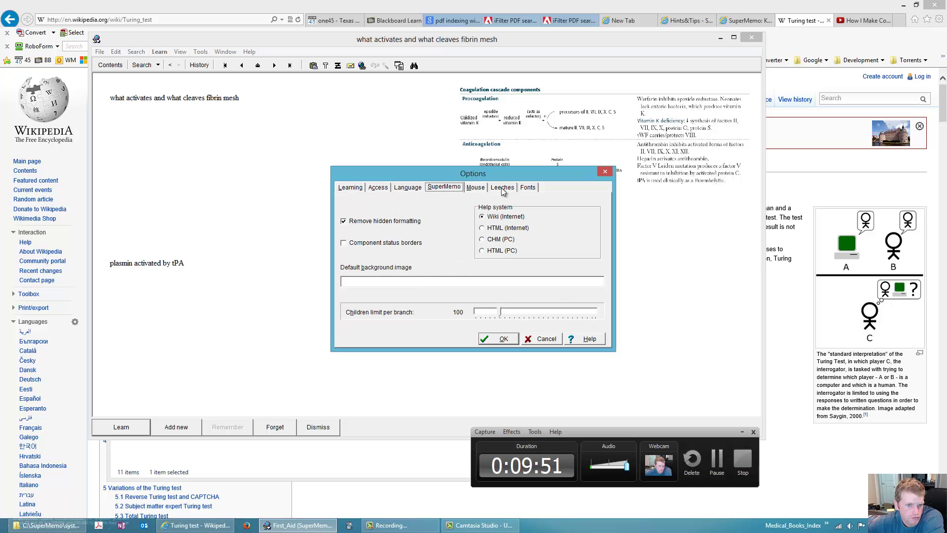
click(530, 187)
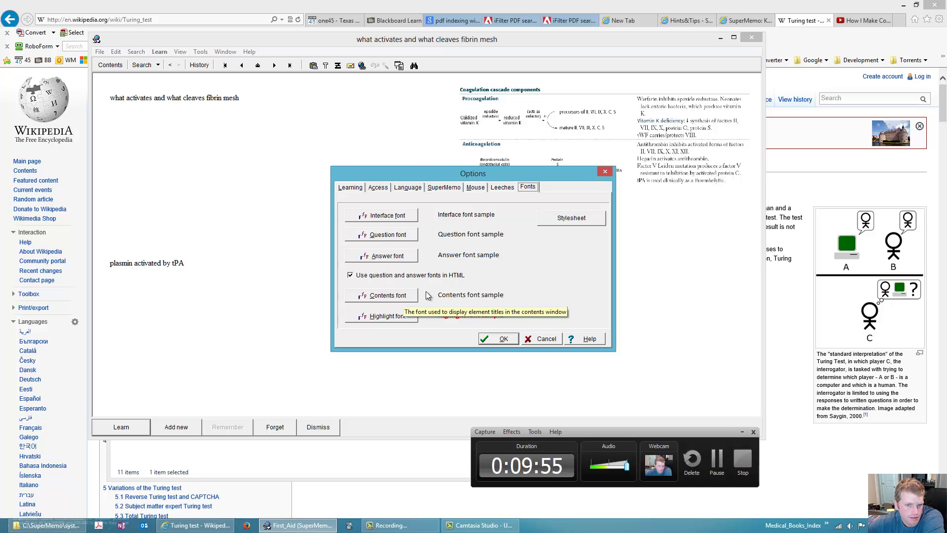
- View the default stylesheet supermemo.css in Notepad, close Stylesheet, and confirm Options with OK
click(574, 220)
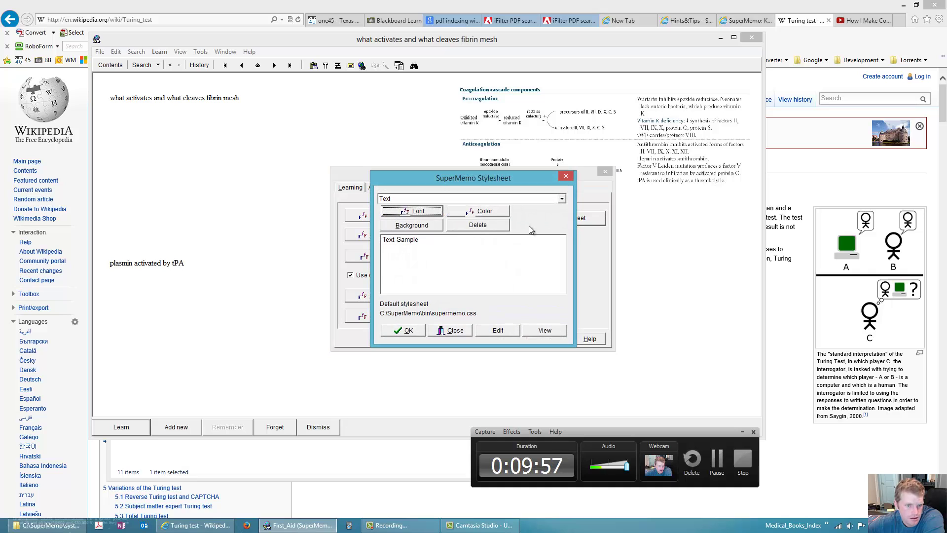
click(543, 331)
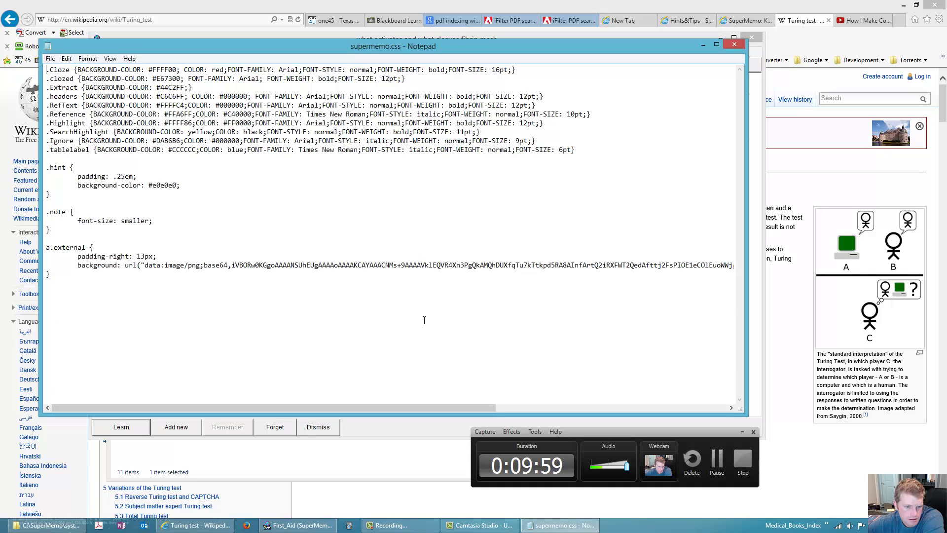
key(alt+F4)
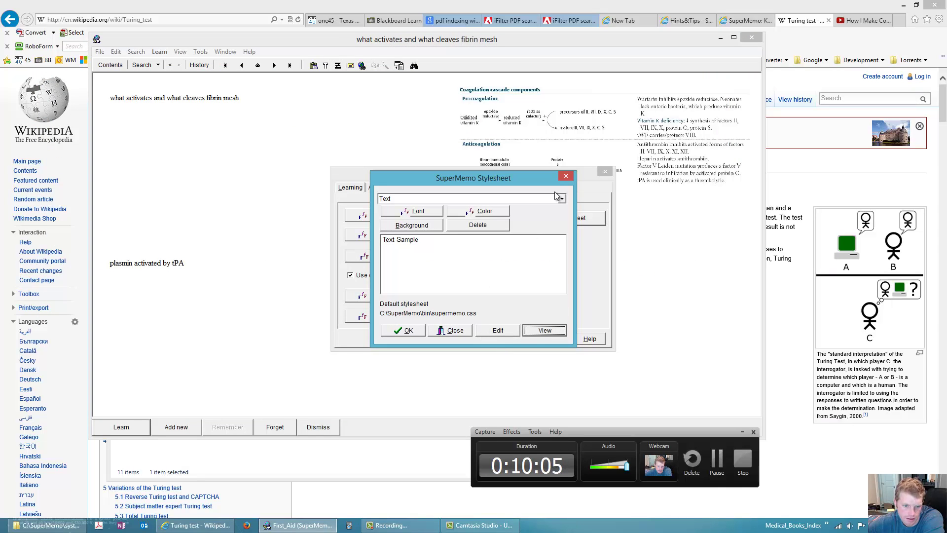
click(566, 176)
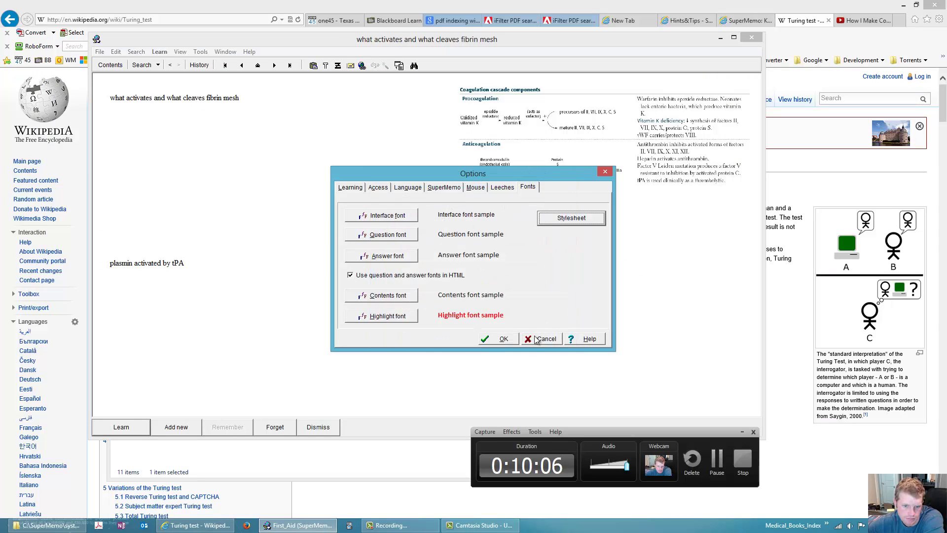
click(503, 338)
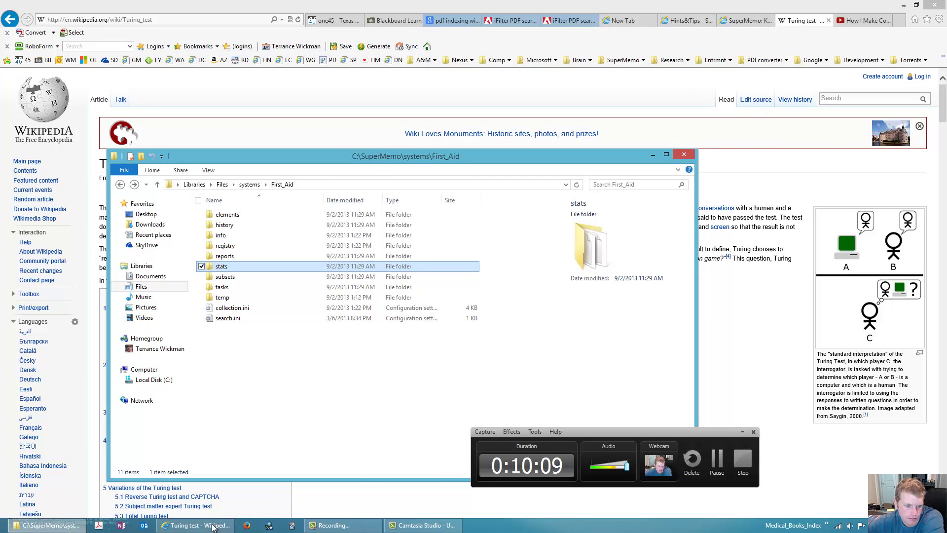
- Go from First_Aid back to the Files library, open the bin folder's supermemo.css, and highlight its rules
key(BackSpace)
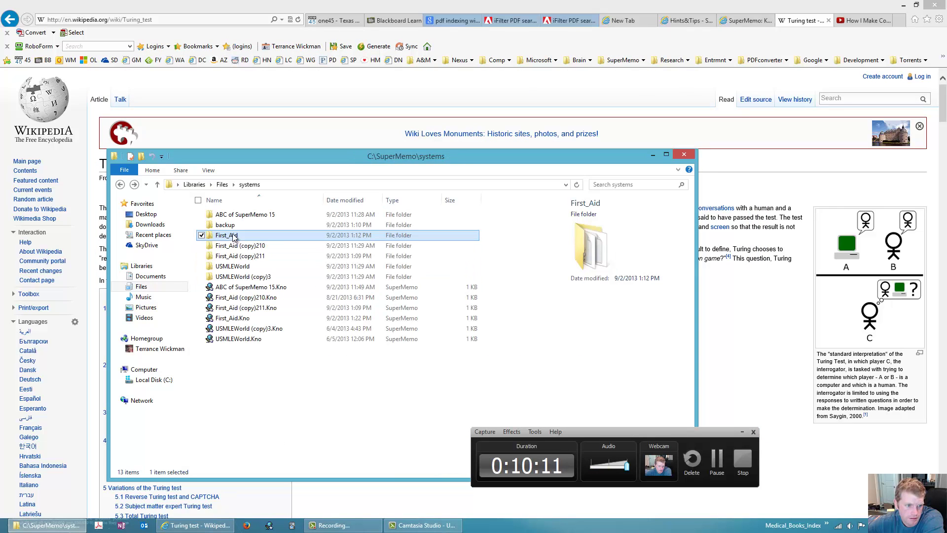
double_click(234, 237)
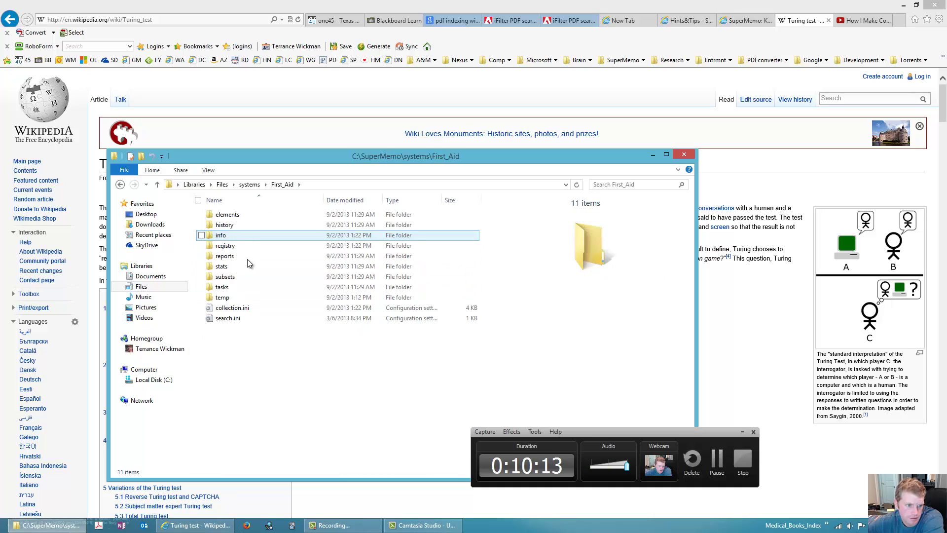
key(Down)
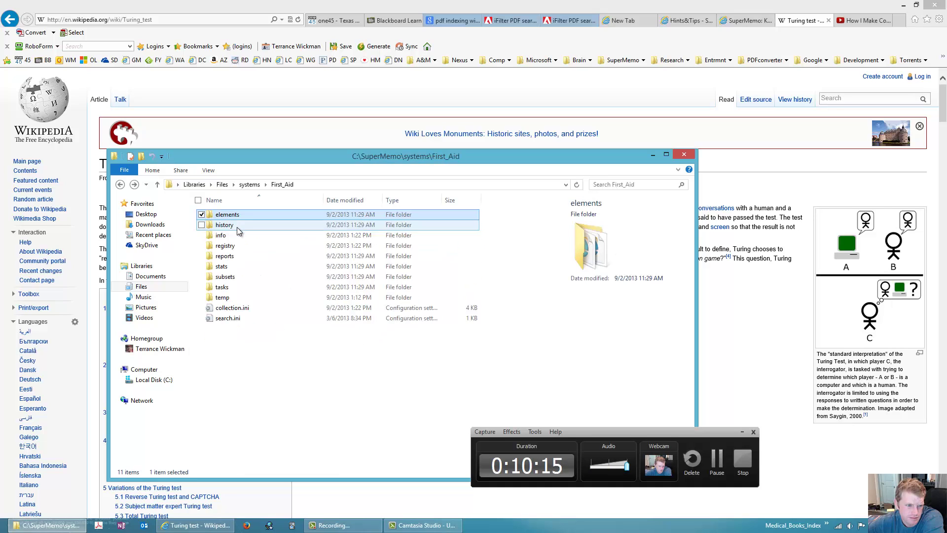
key(BackSpace)
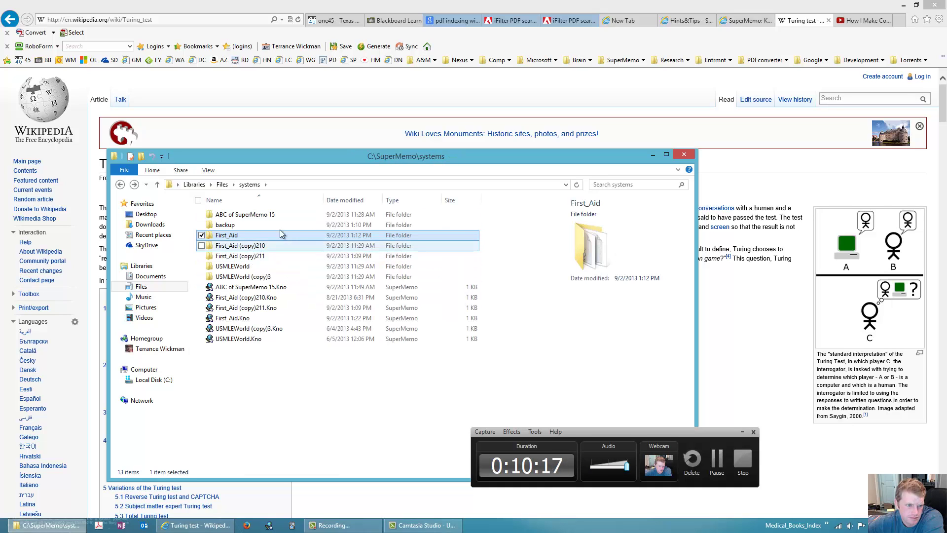
key(BackSpace)
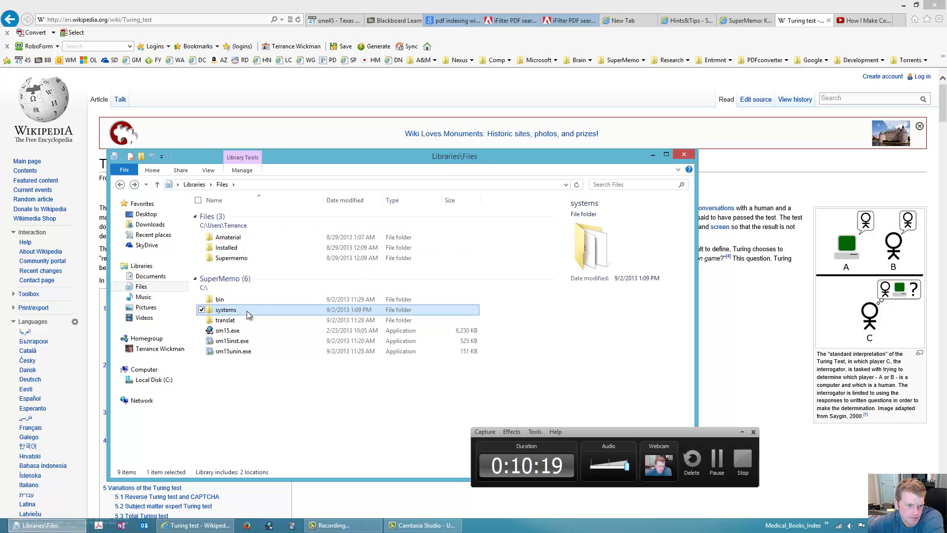
double_click(214, 298)
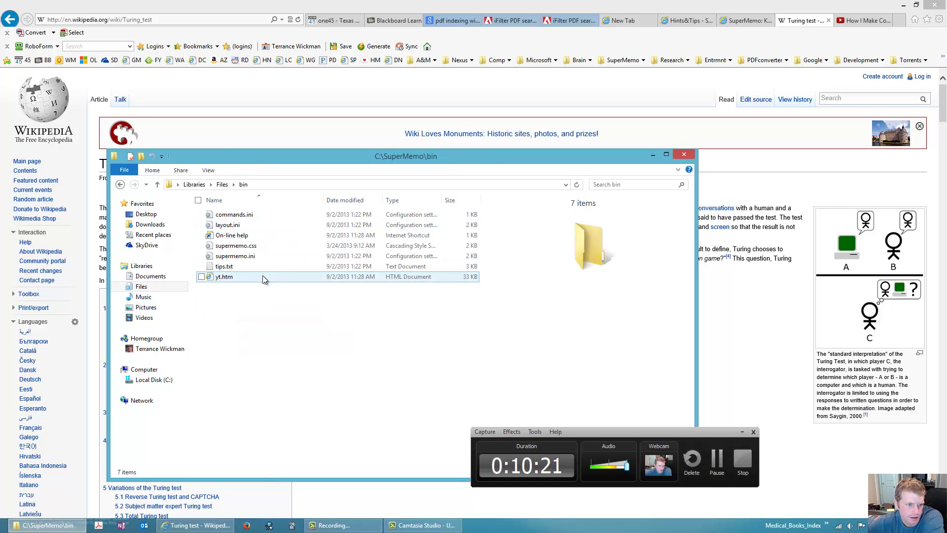
double_click(261, 245)
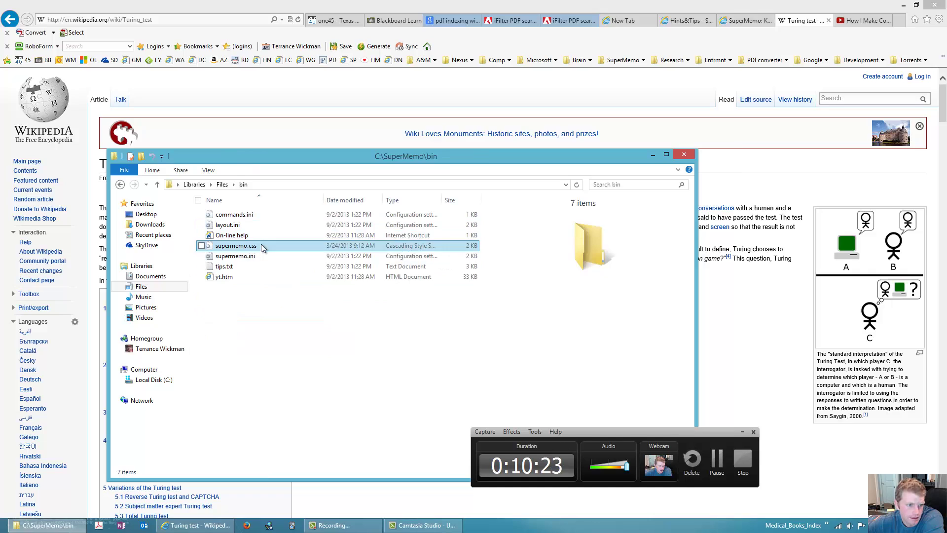
drag(48, 70, 184, 105)
- Highlight part of the .Reference and .RefText rules, deselect, and close supermemo.css without changes
click(184, 105)
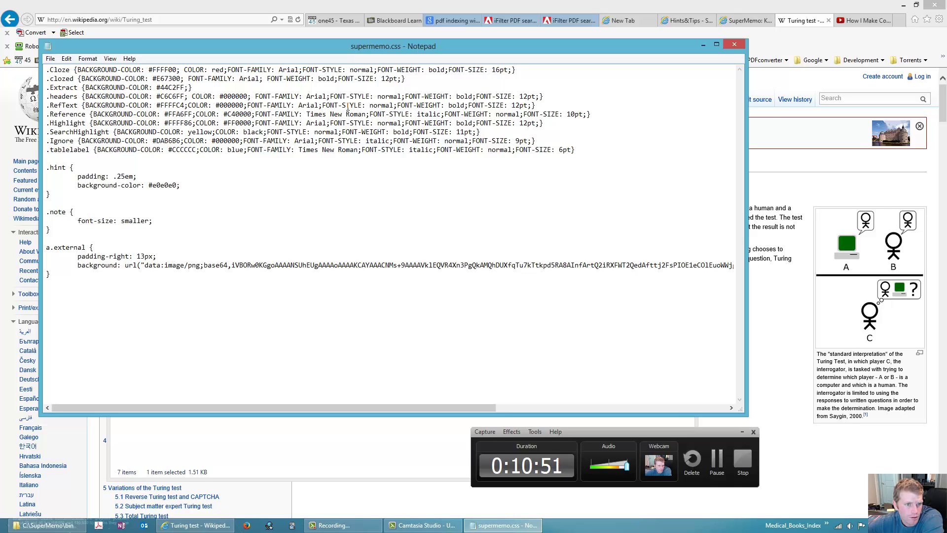
drag(305, 112, 353, 105)
click(223, 105)
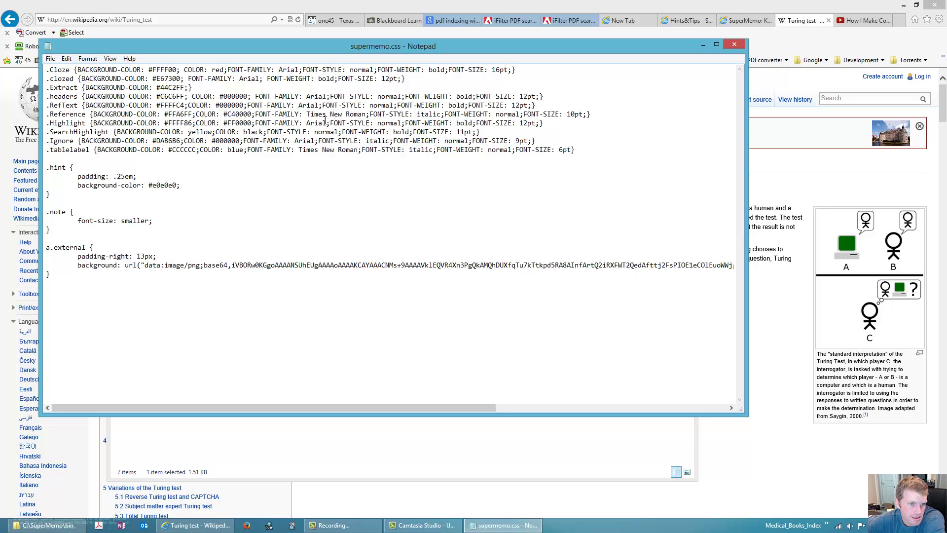
click(733, 46)
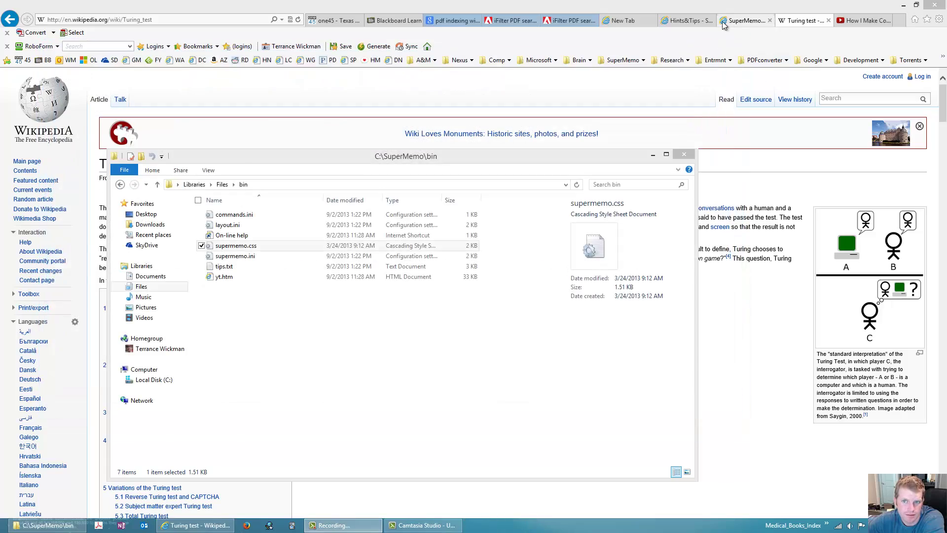
- From the shortcuts page, return to the SuperMemo Help main page and open Questions and answers (FAQs)
click(752, 23)
scroll(566, 202, up, 10)
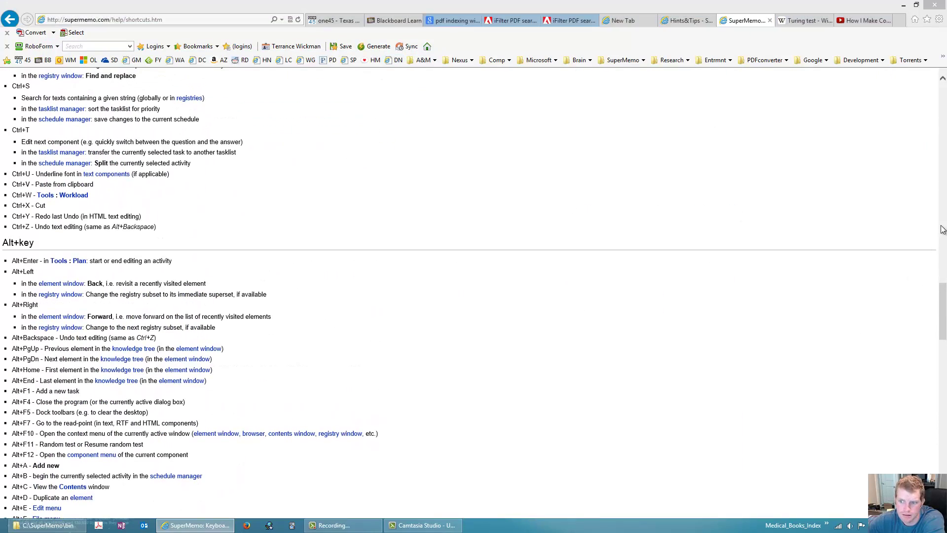
key(Home)
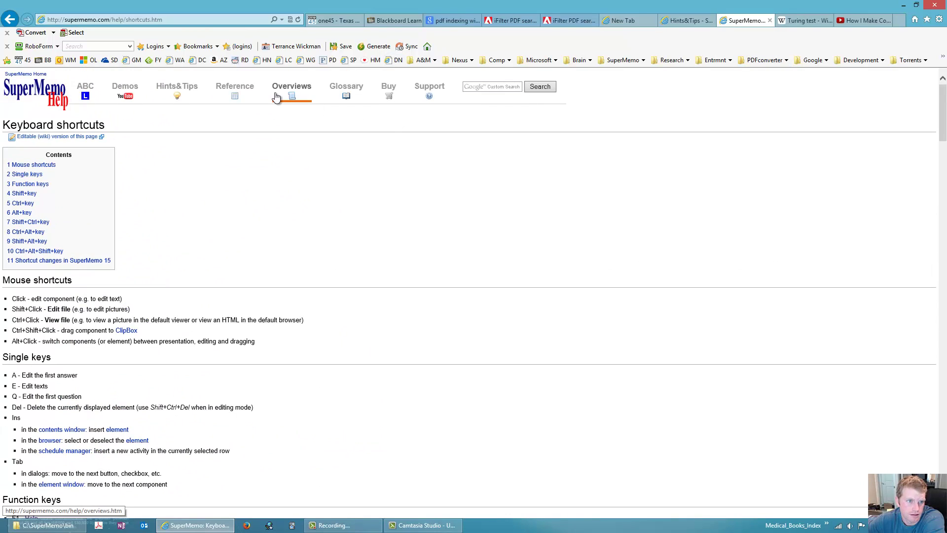
click(44, 91)
scroll(150, 237, down, 3)
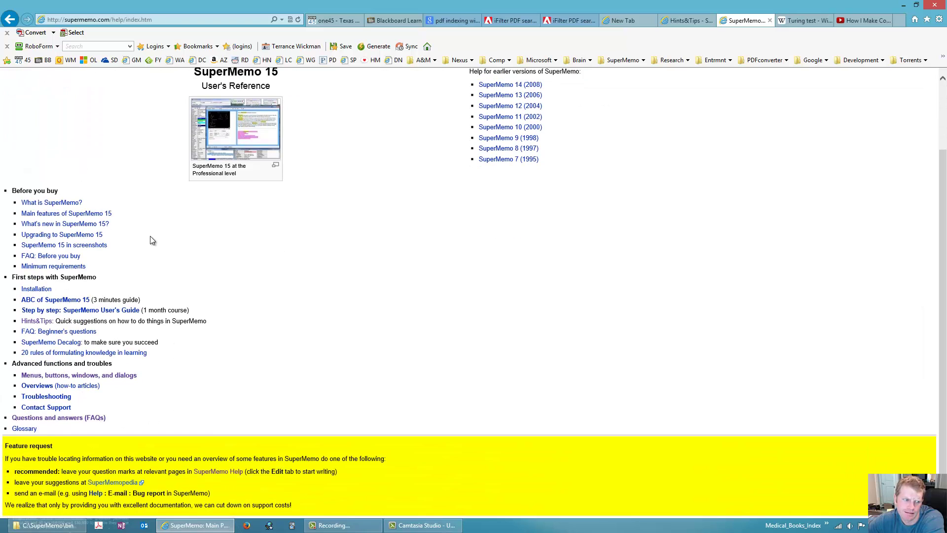
click(60, 419)
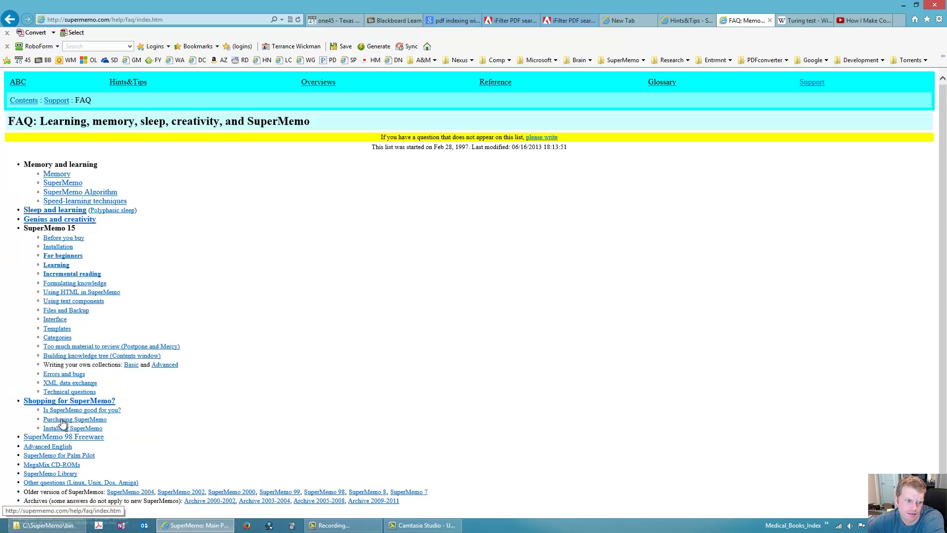
scroll(170, 296, down, 1)
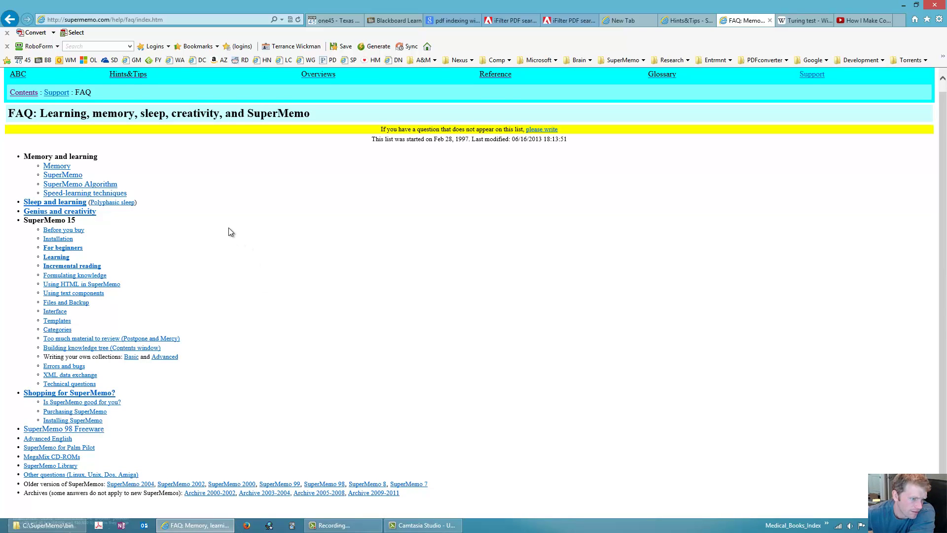
scroll(229, 227, up, 1)
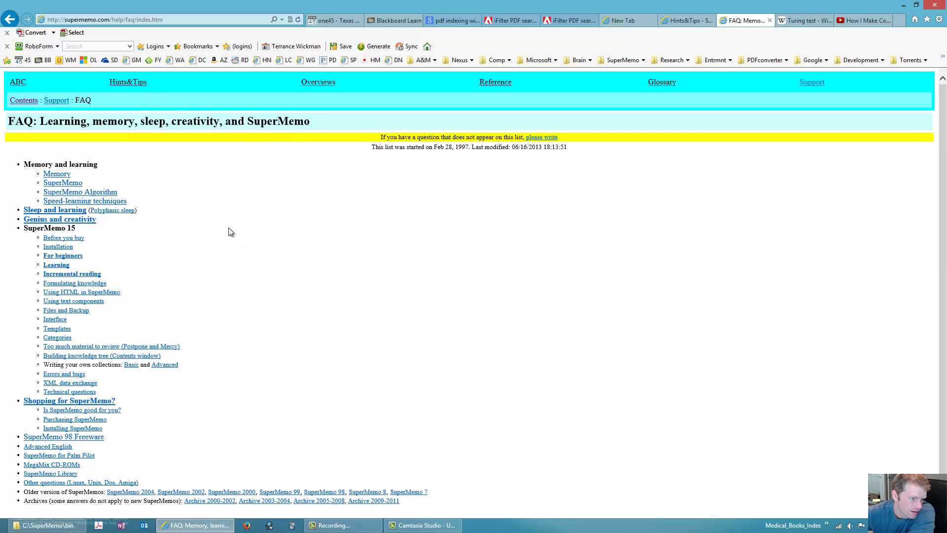
- Read through the Errors and bugs FAQ for SuperMemo 15, then go back to the FAQ index with Alt+Left
click(79, 374)
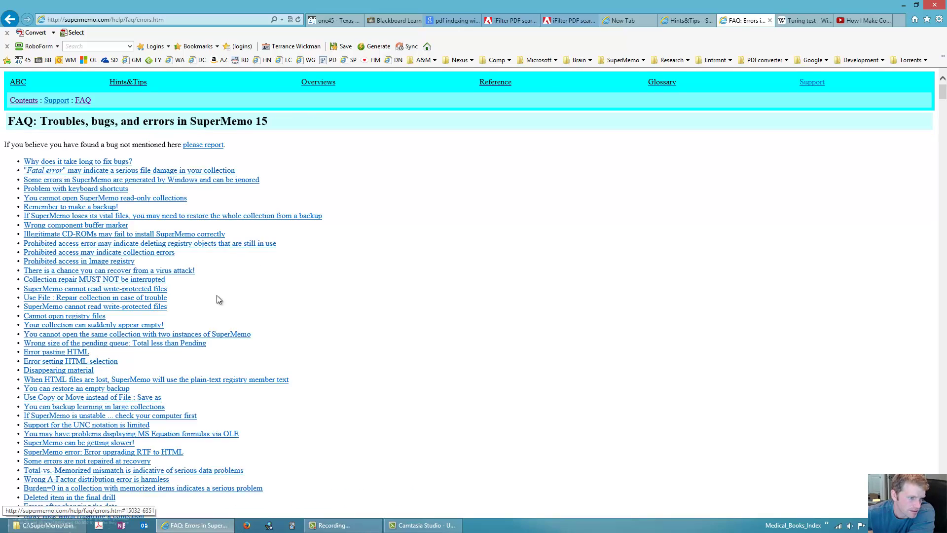
scroll(327, 232, down, 15)
scroll(327, 232, down, 2)
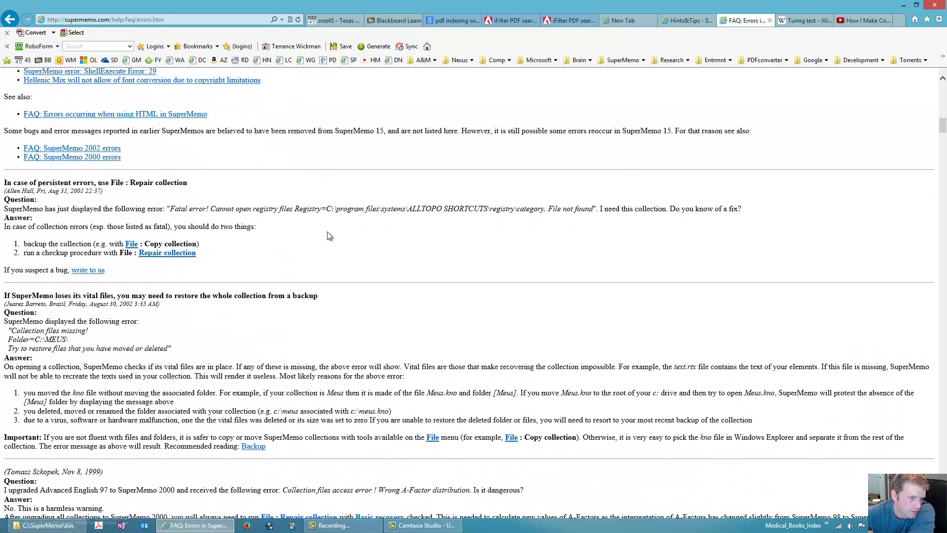
scroll(327, 232, up, 5)
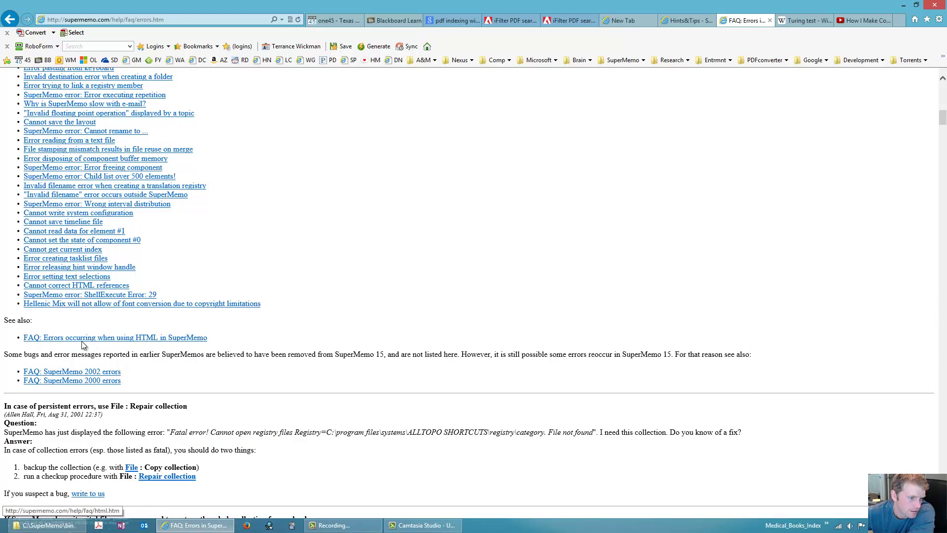
scroll(91, 335, up, 4)
scroll(94, 327, up, 15)
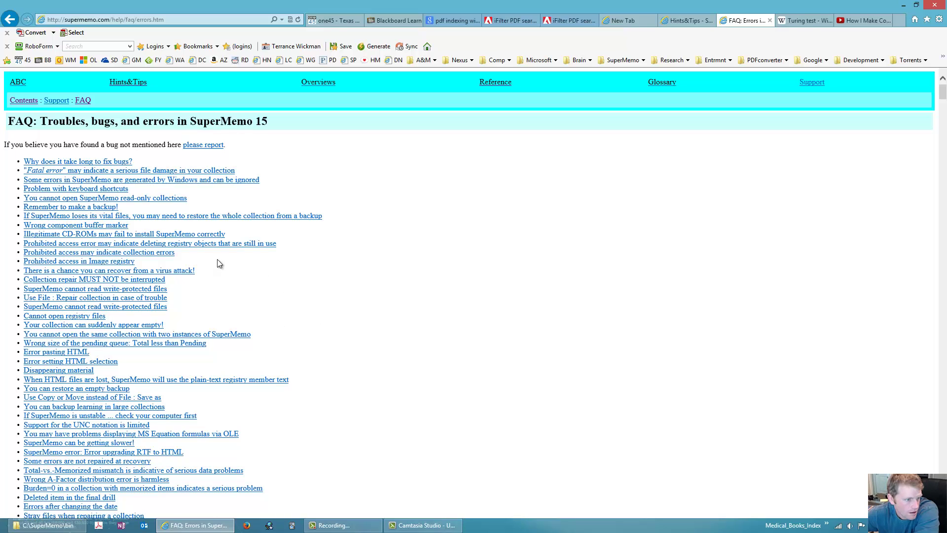
scroll(344, 344, down, 2)
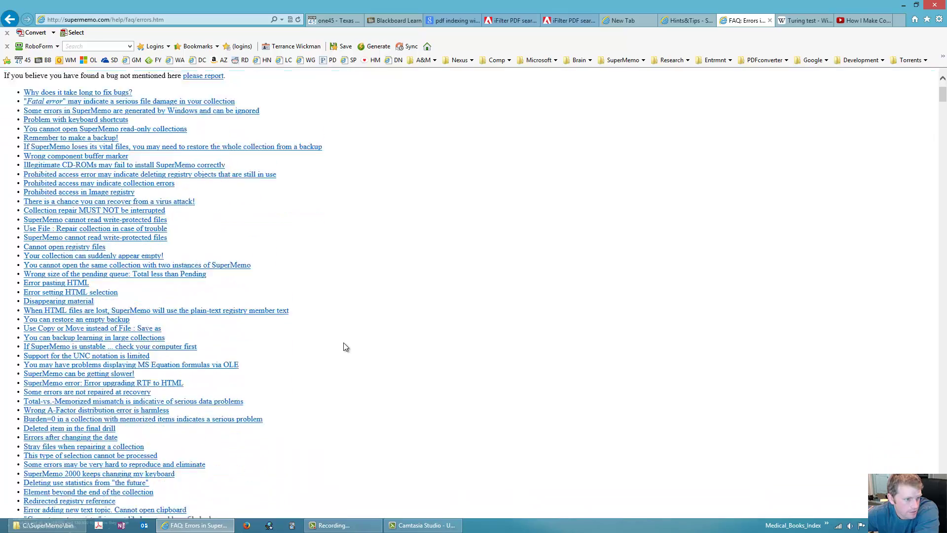
scroll(344, 343, down, 15)
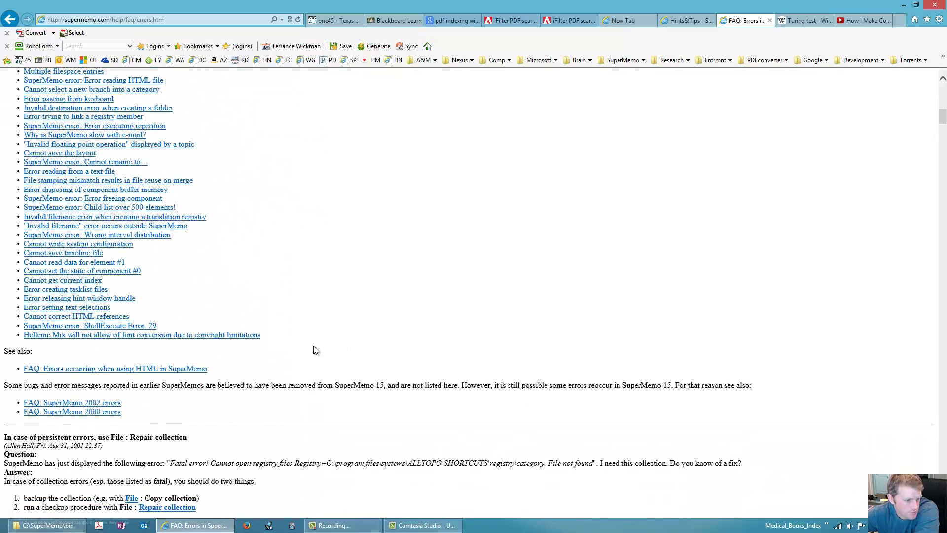
scroll(313, 349, down, 3)
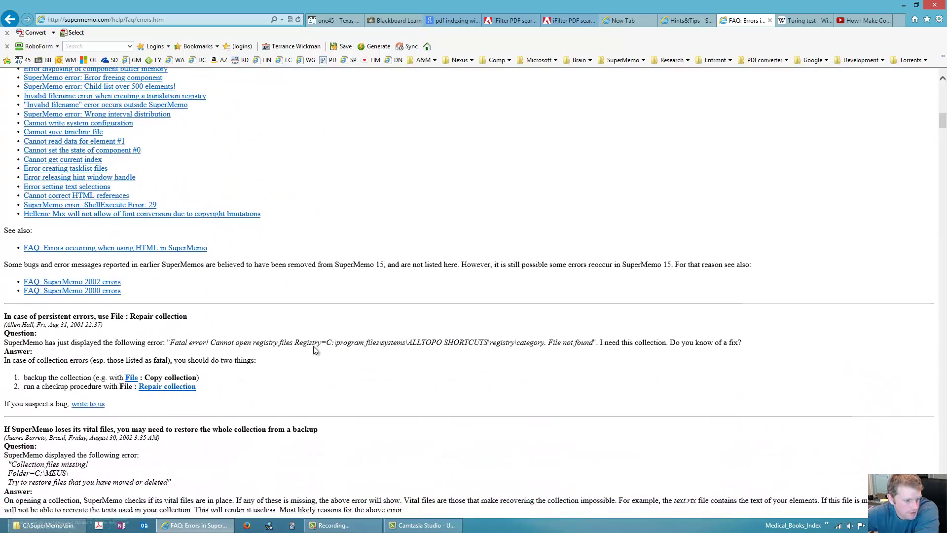
scroll(313, 349, up, 15)
scroll(314, 346, up, 5)
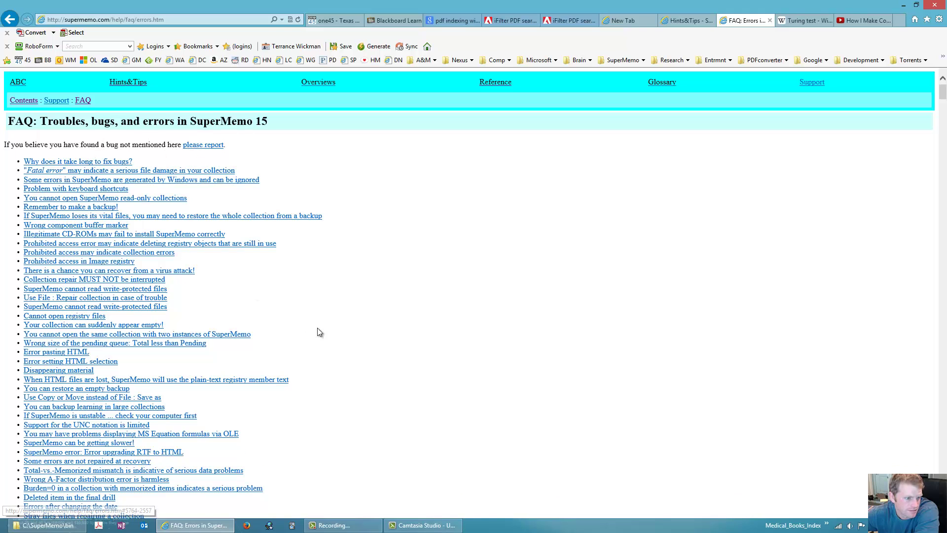
scroll(316, 326, down, 3)
scroll(311, 316, down, 6)
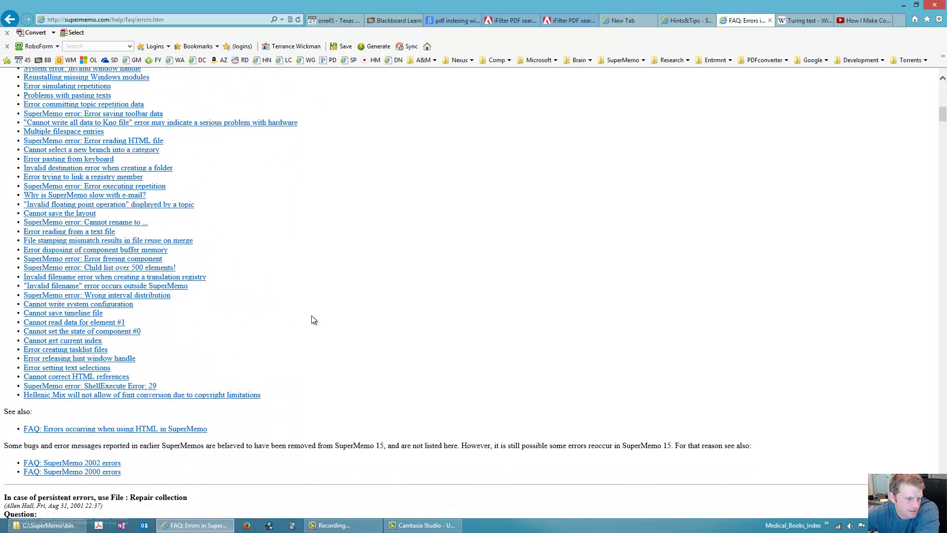
key(alt+Left)
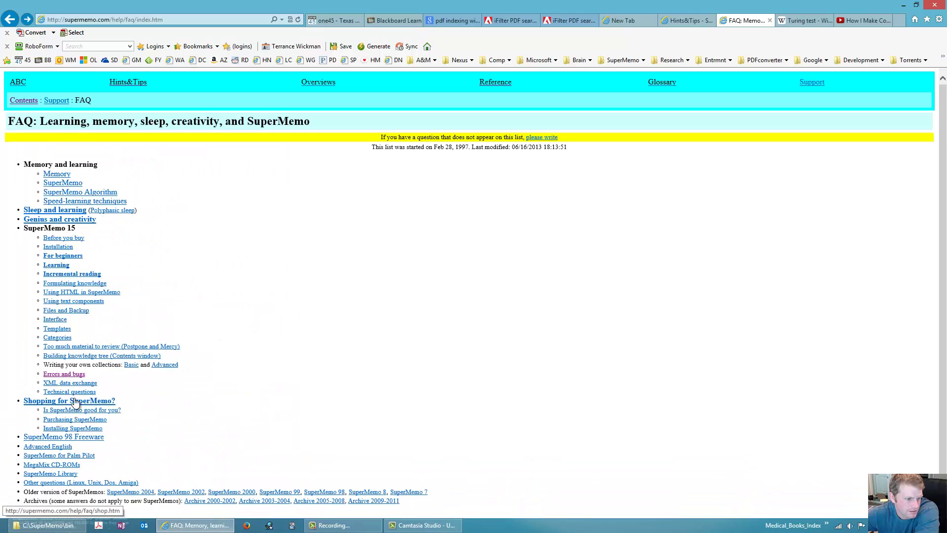
click(72, 393)
scroll(252, 379, down, 5)
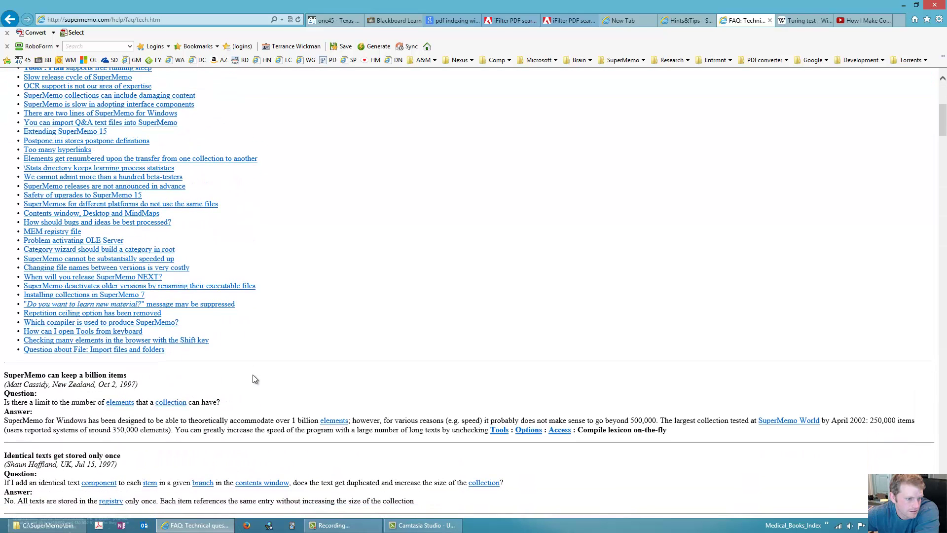
scroll(253, 379, up, 3)
key(alt+Left)
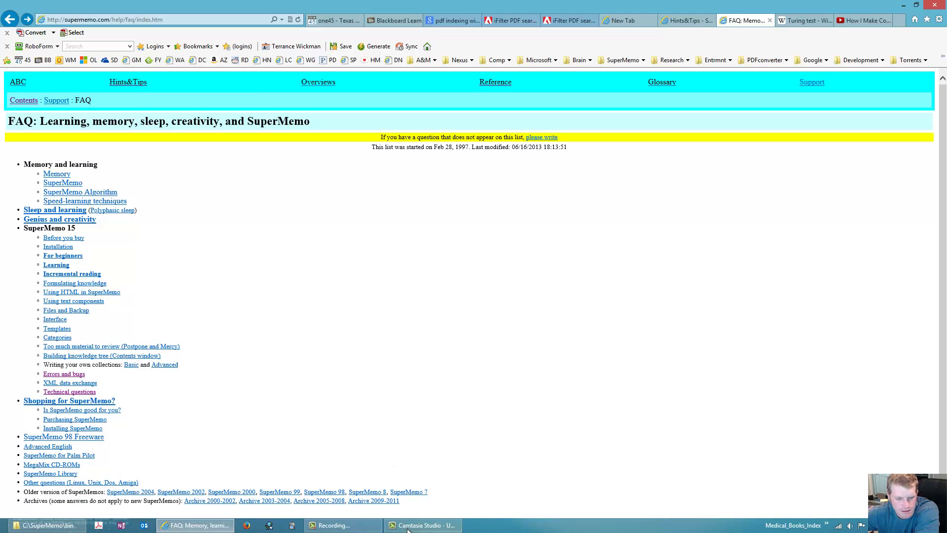
click(340, 525)
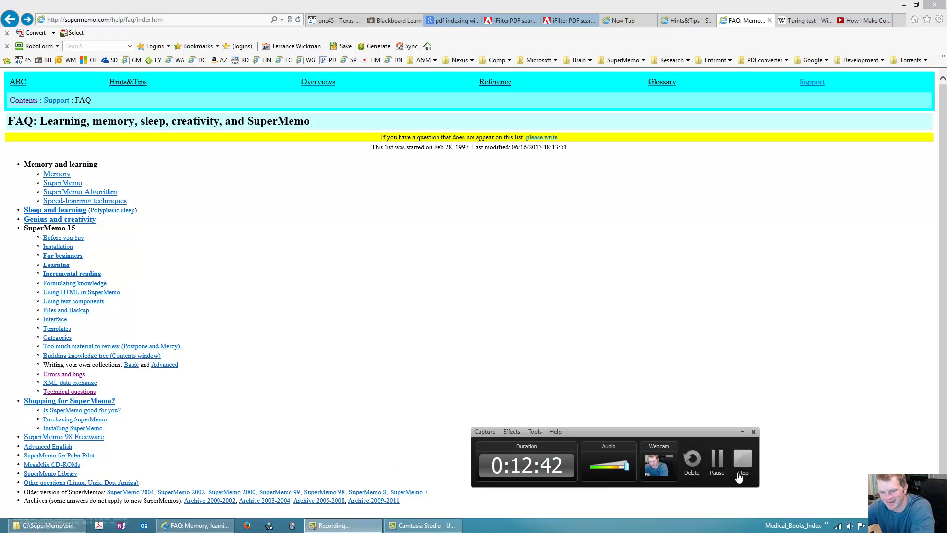